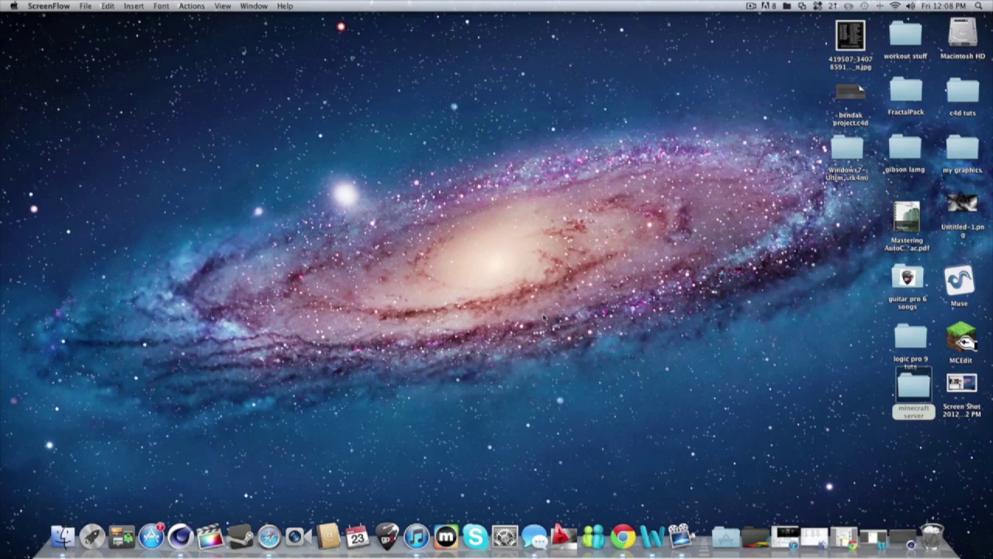
# Open the "Cinema 4d tut 1" notes in Word and review the topics Text, Colors, light, floors and moving stuff.
pyautogui.click(875, 537)
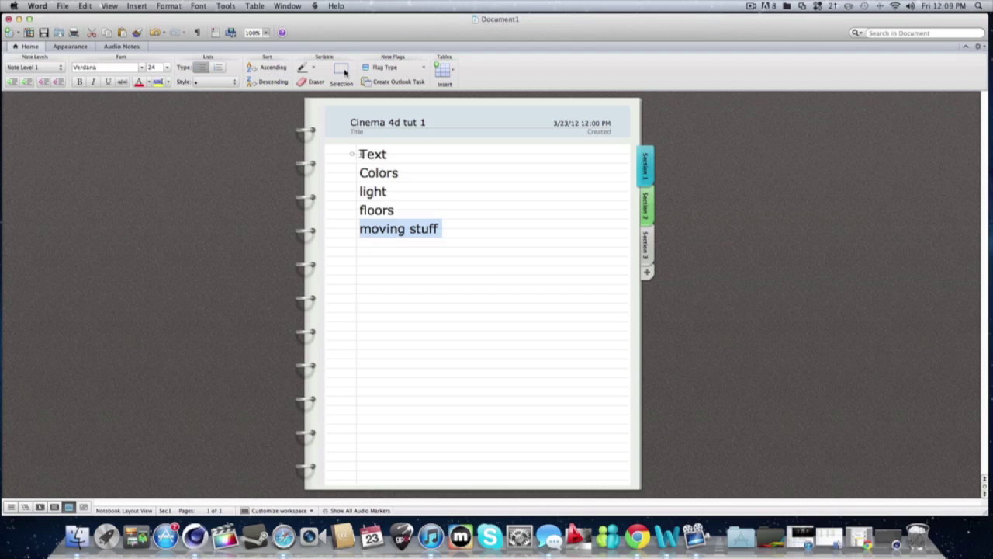
pyautogui.moveTo(360, 154); pyautogui.dragTo(454, 153)
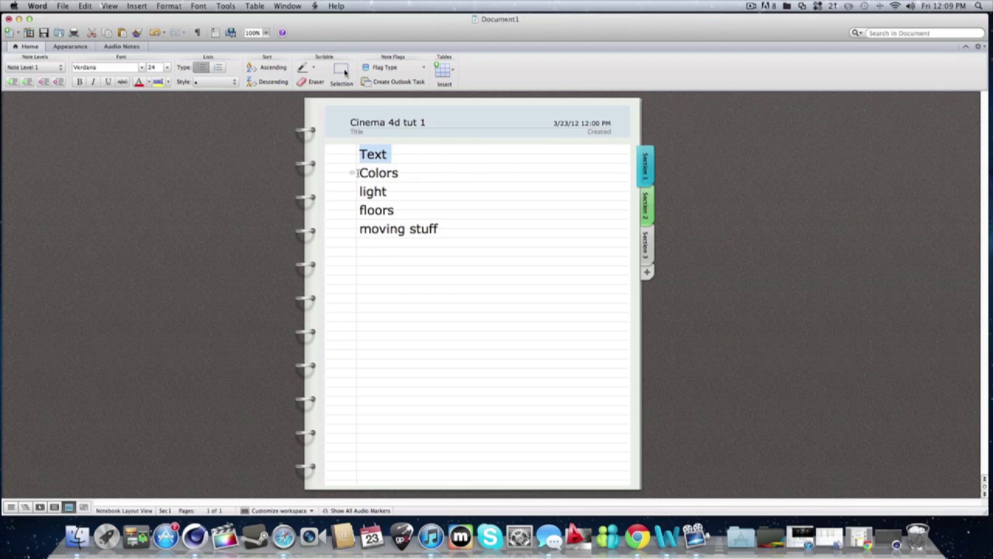
pyautogui.moveTo(356, 172); pyautogui.dragTo(458, 175)
pyautogui.moveTo(356, 190); pyautogui.dragTo(486, 193)
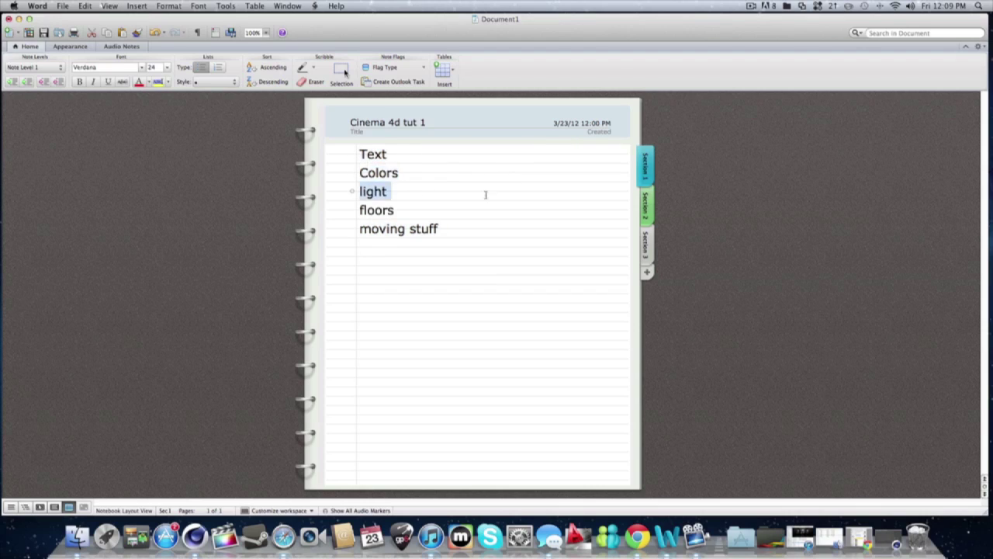
pyautogui.moveTo(359, 209); pyautogui.dragTo(490, 207)
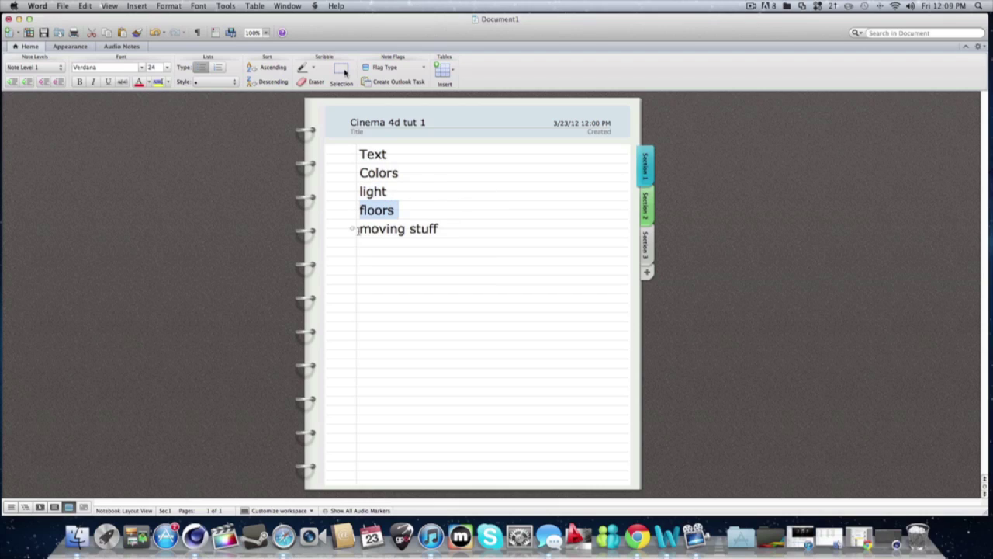
pyautogui.moveTo(357, 230); pyautogui.dragTo(519, 228)
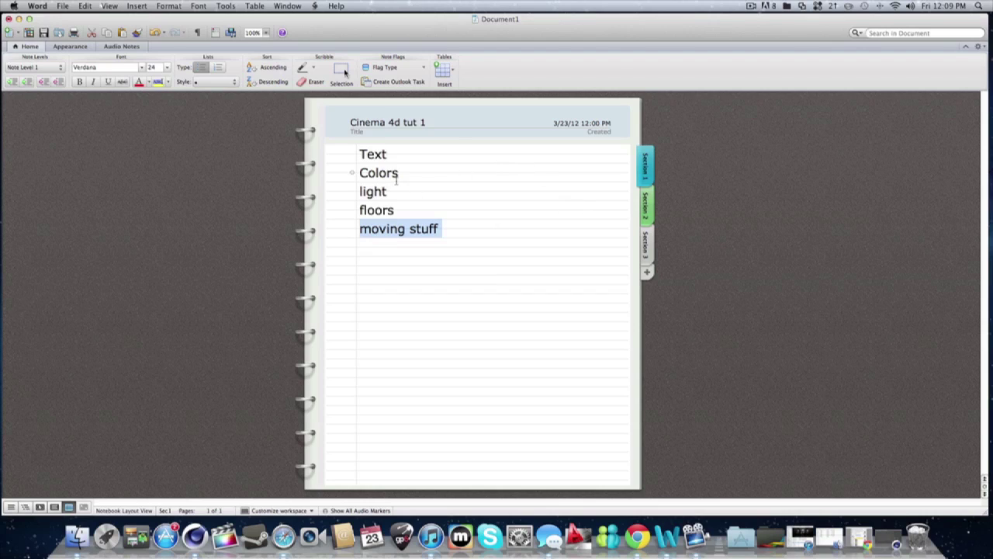
# Check the other sections of the notebook, return to Section 1, and switch from Word to Cinema 4D.
pyautogui.click(645, 208)
pyautogui.click(648, 243)
pyautogui.click(645, 220)
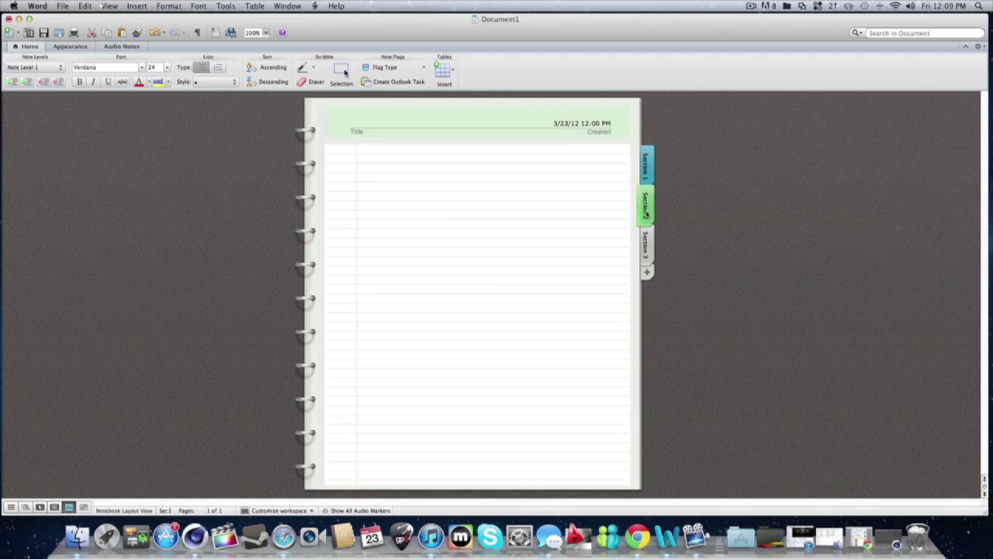
pyautogui.click(648, 187)
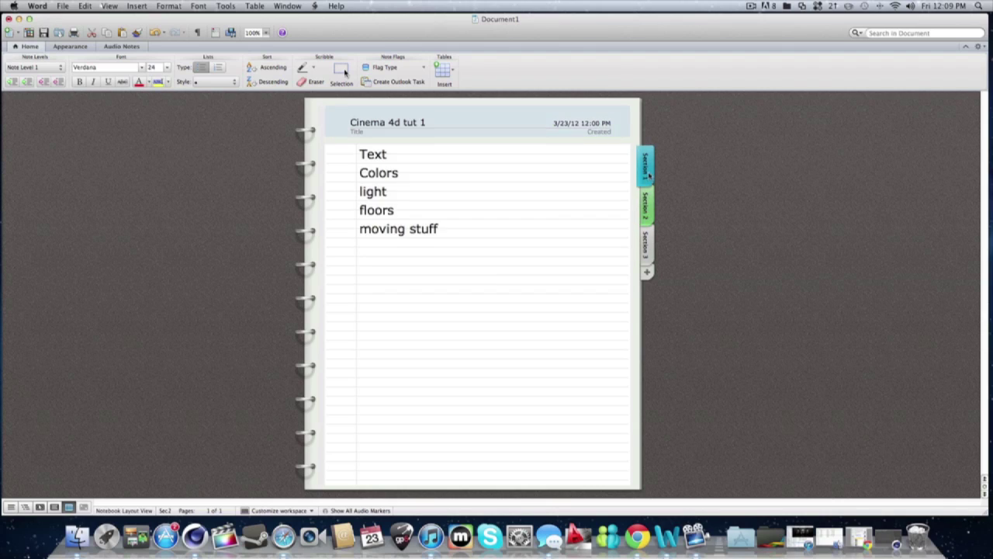
pyautogui.click(19, 18)
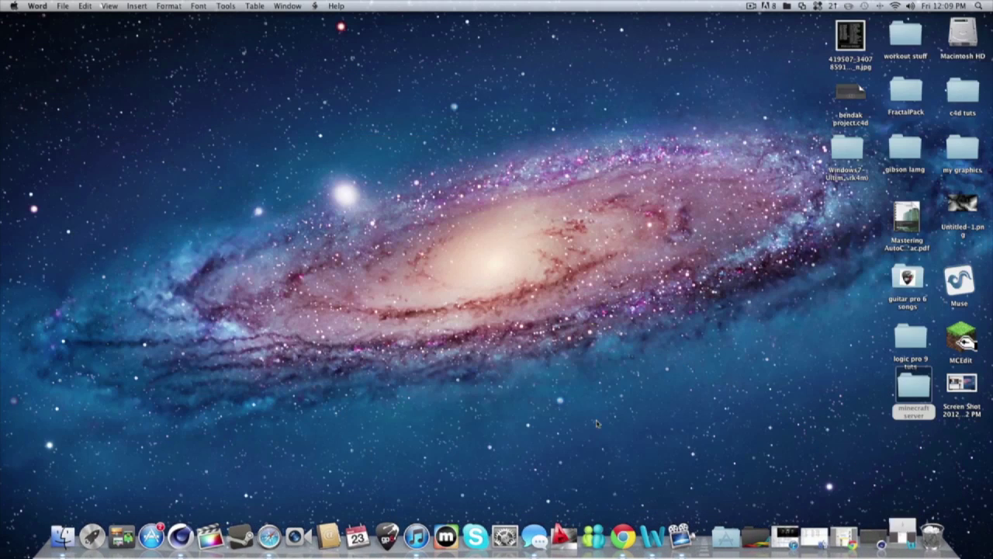
pyautogui.click(873, 536)
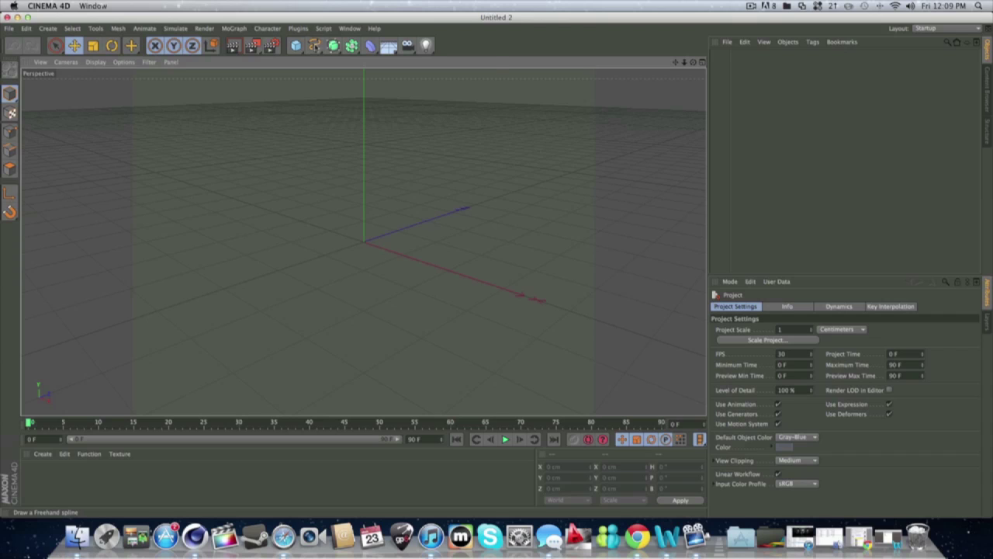
# Add a Text spline to the empty scene and set its text to "Hello".
pyautogui.click(314, 45)
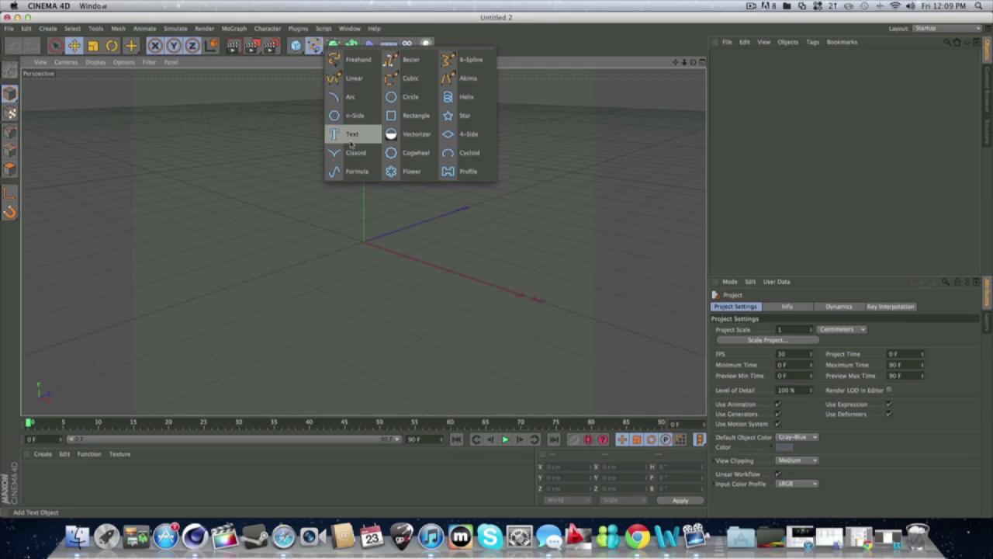
pyautogui.click(354, 136)
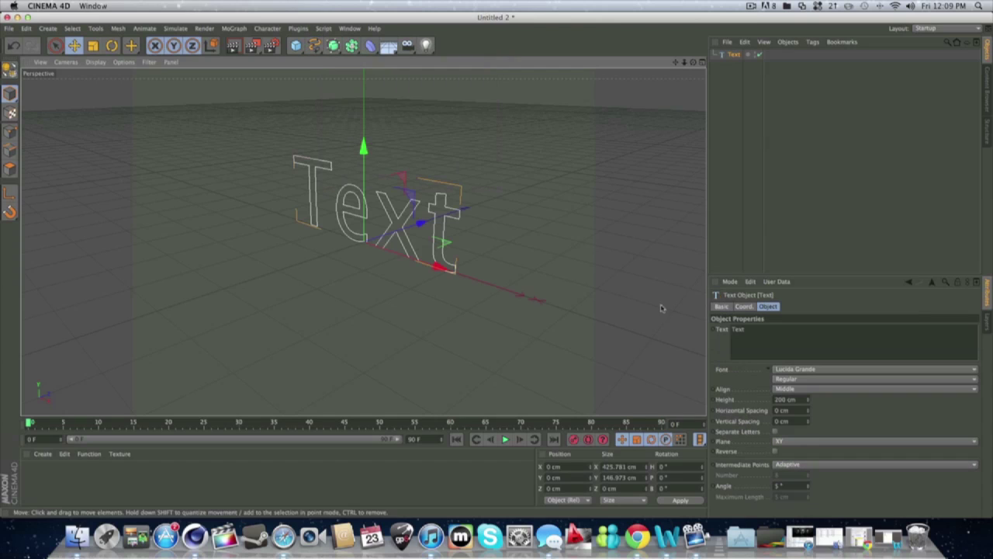
pyautogui.doubleClick(802, 353)
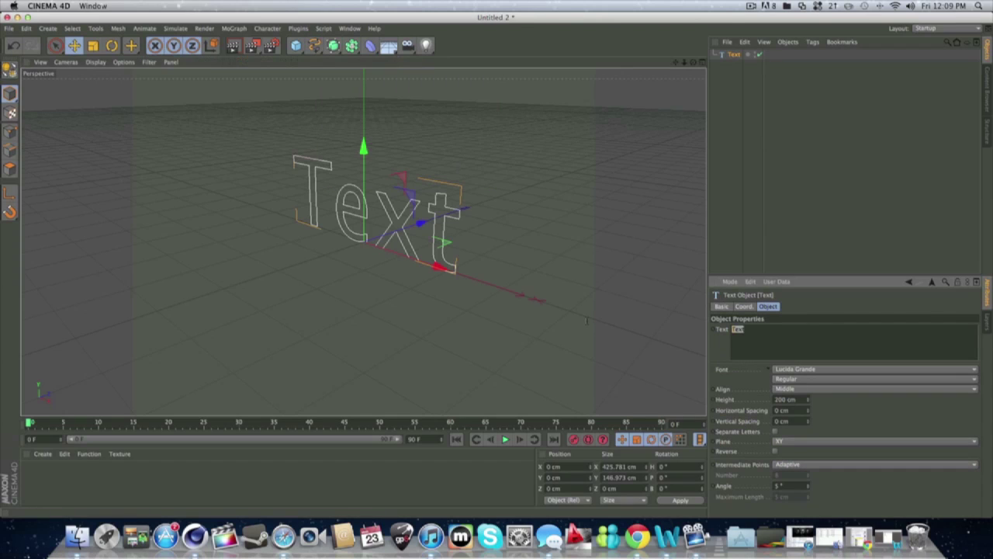
pyautogui.press('BackSpace')
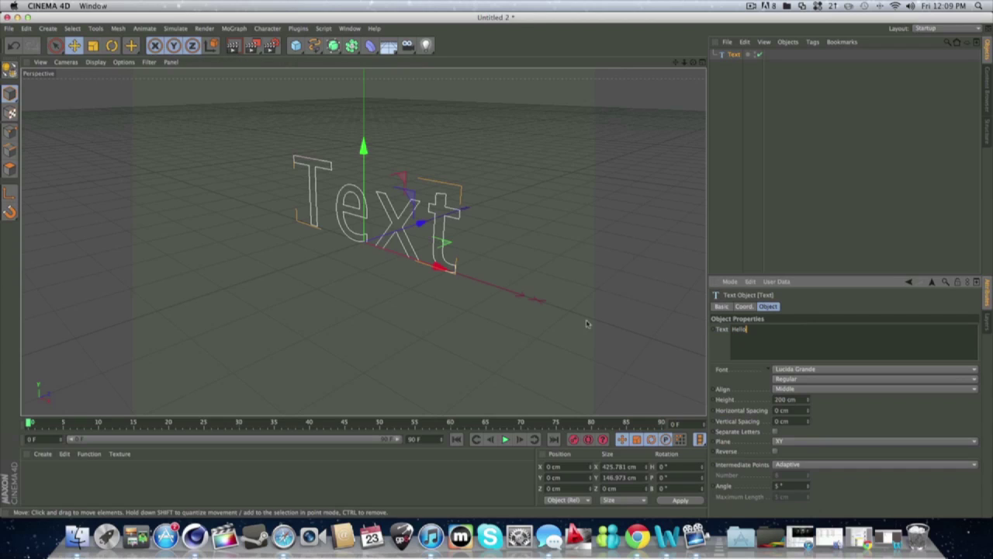
pyautogui.click(814, 298)
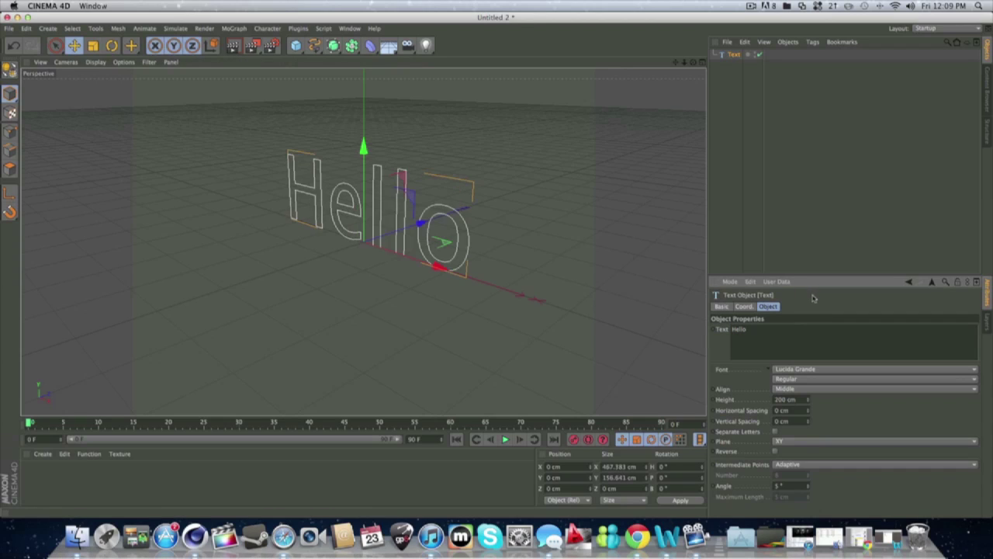
# Preview the Hello spline from the front by rendering the active view, and return to the editor display.
pyautogui.moveTo(684, 62)
pyautogui.mouseDown()
pyautogui.moveTo(652, 70)
pyautogui.moveTo(694, 67)
pyautogui.mouseUp()
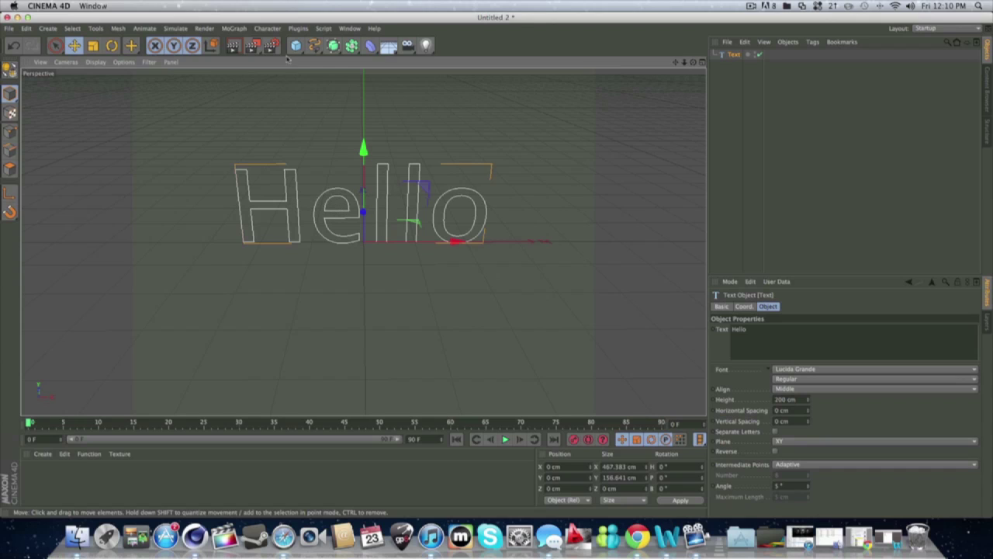
pyautogui.click(233, 45)
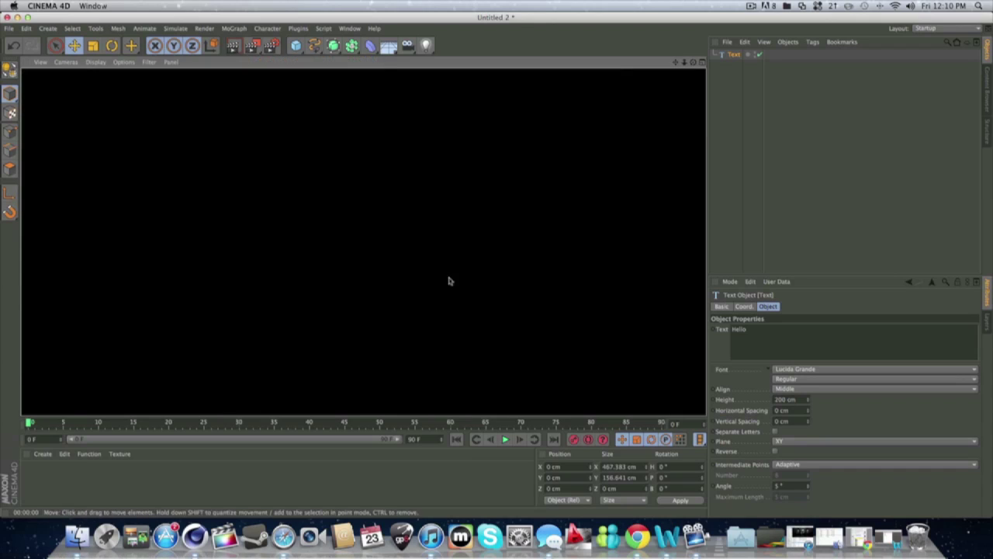
pyautogui.click(423, 285)
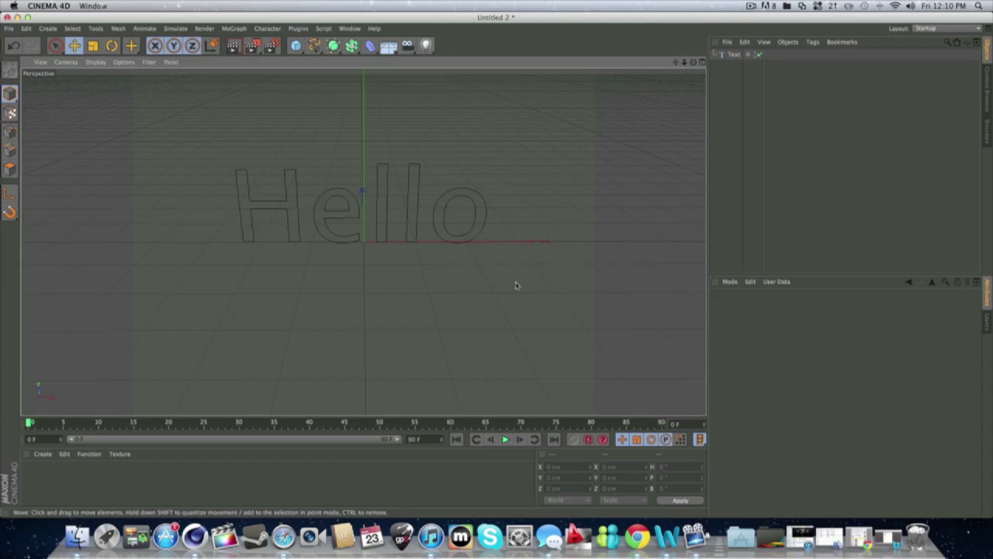
# Add an Extrude NURBS object, nest the Hello spline under it, and render the view.
pyautogui.click(732, 55)
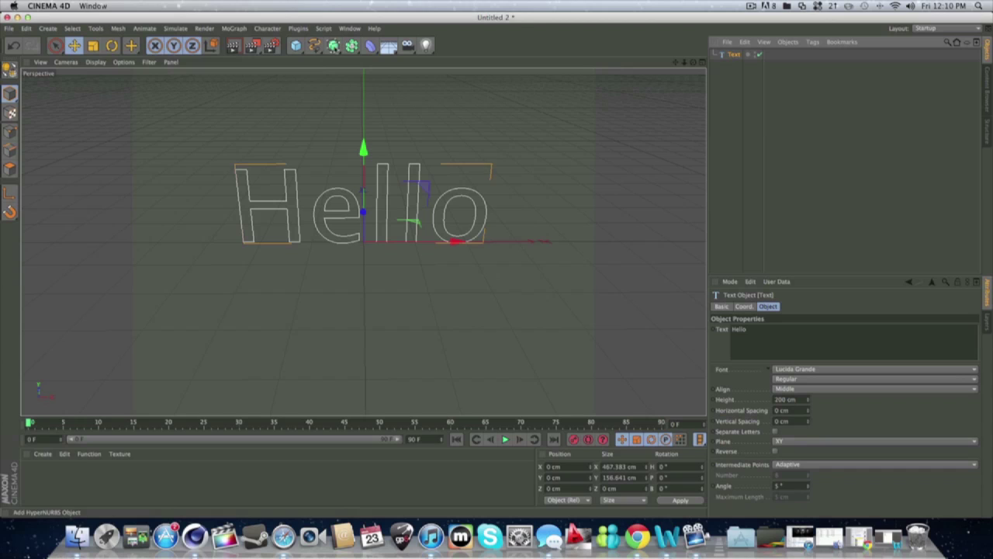
pyautogui.moveTo(333, 45); pyautogui.dragTo(439, 66)
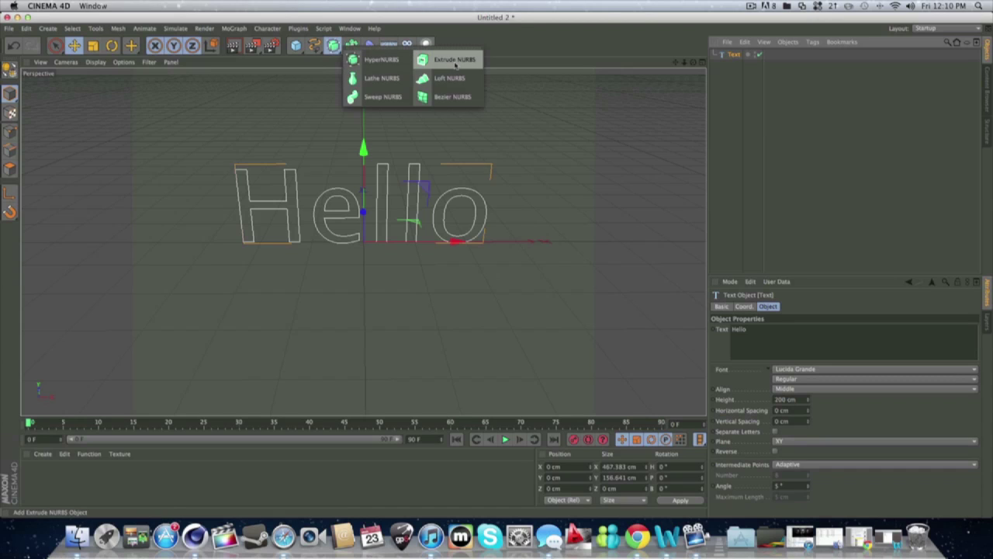
pyautogui.keyDown('alt'); pyautogui.moveTo(455, 65); pyautogui.dragTo(456, 65); pyautogui.keyUp('alt')
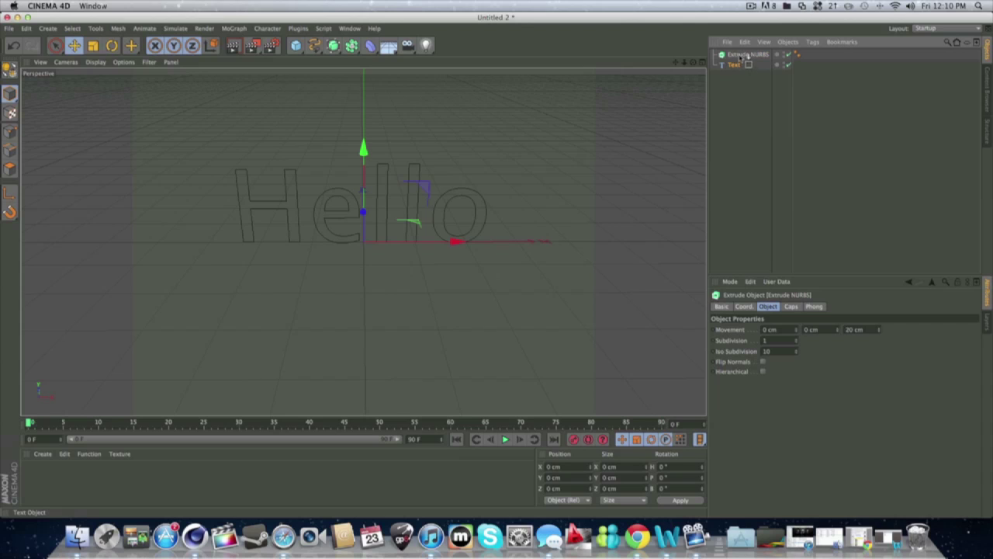
pyautogui.click(741, 65)
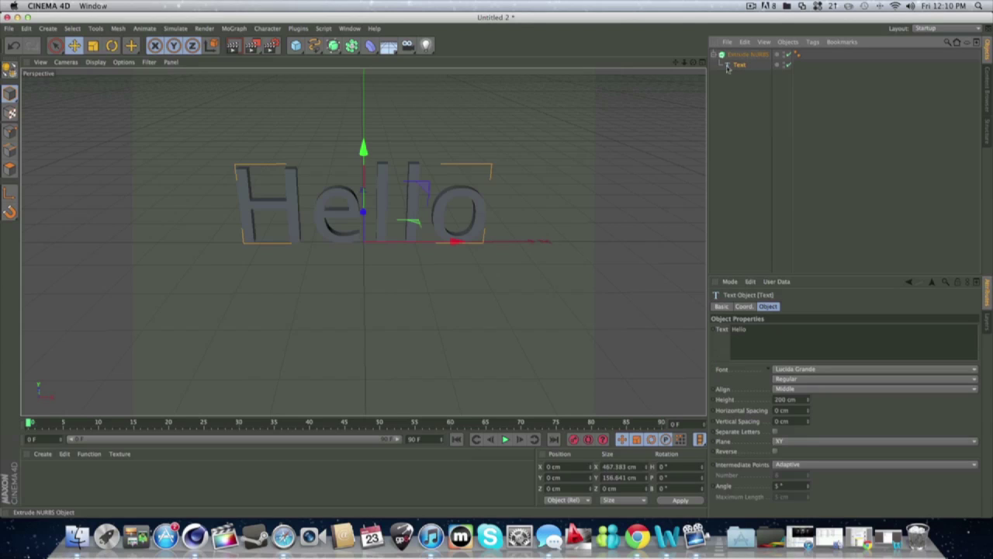
pyautogui.click(742, 122)
pyautogui.click(233, 45)
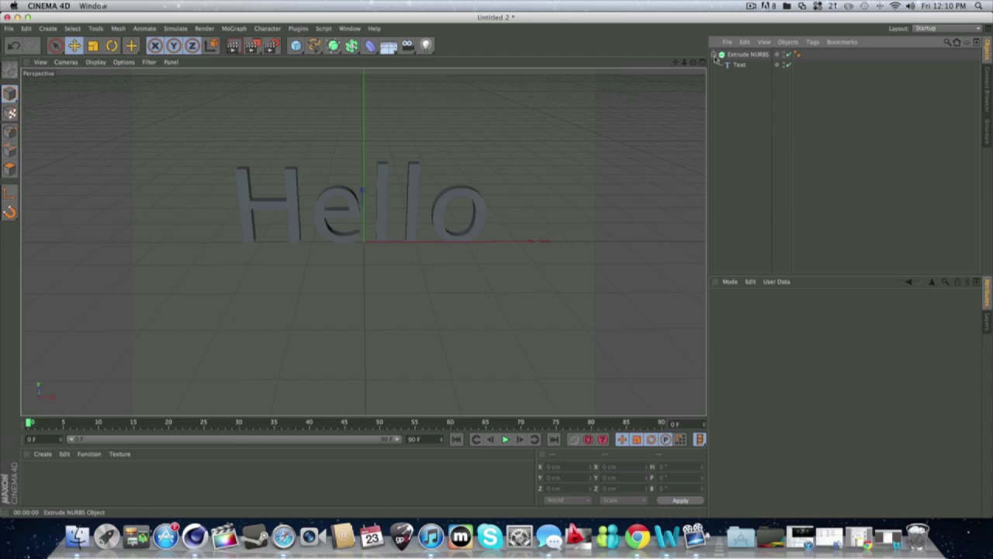
# Delete the Extrude NURBS object together with its nested Hello spline.
pyautogui.click(715, 55)
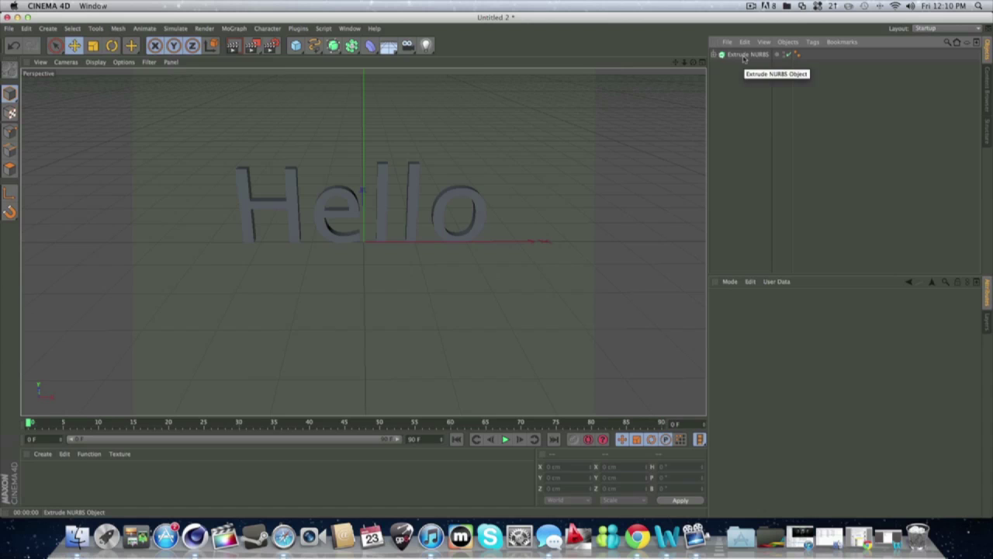
pyautogui.click(744, 56)
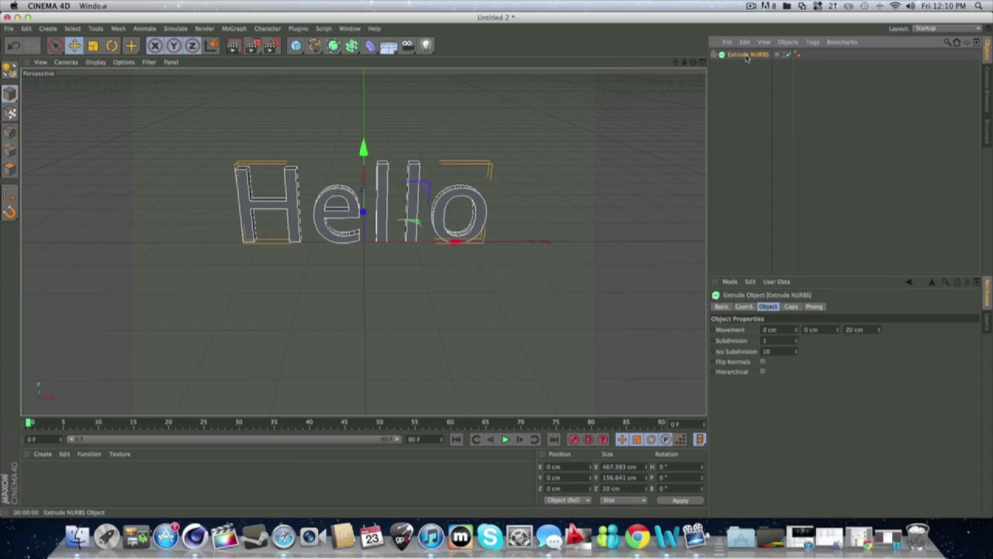
pyautogui.press('Delete')
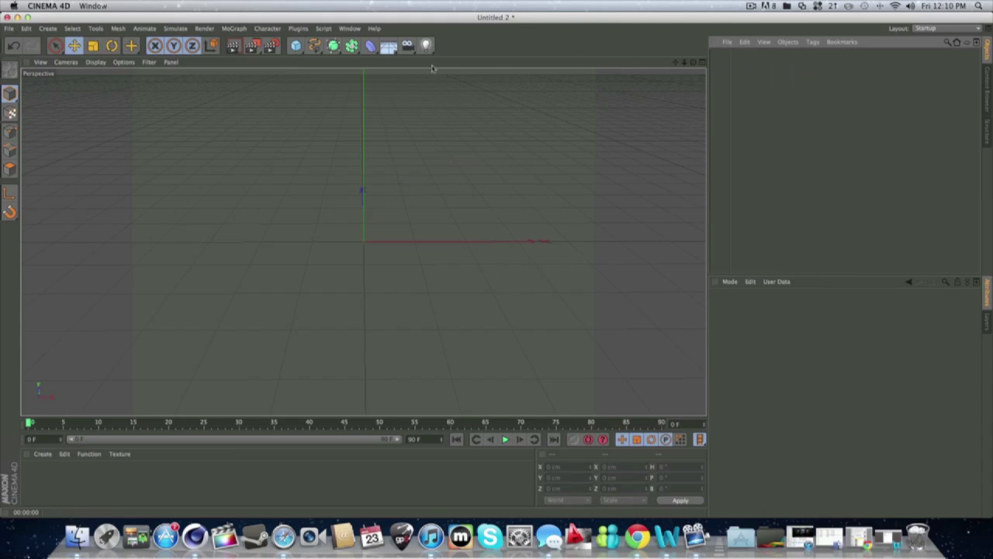
# Add a MoGraph MoText object and set its text to "Hello".
pyautogui.click(233, 29)
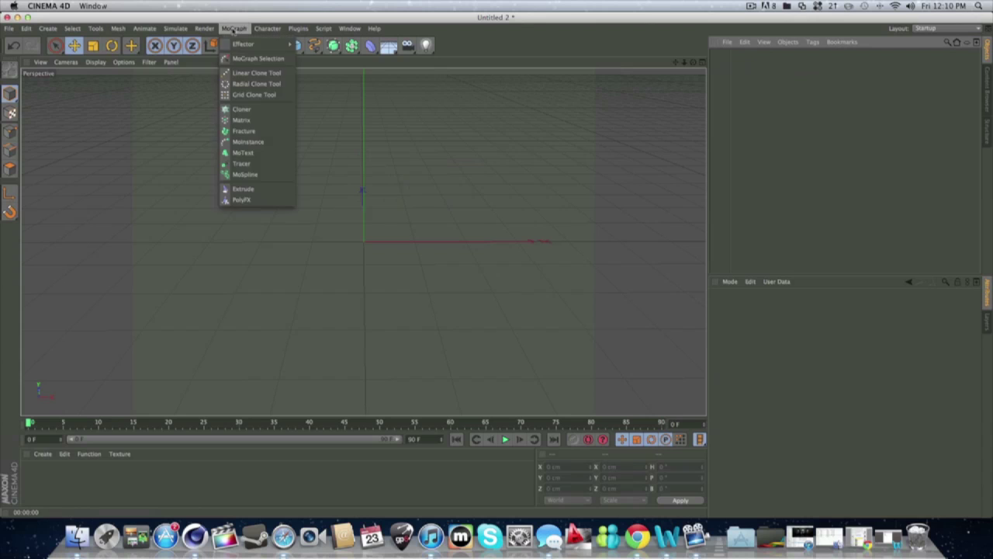
pyautogui.click(252, 155)
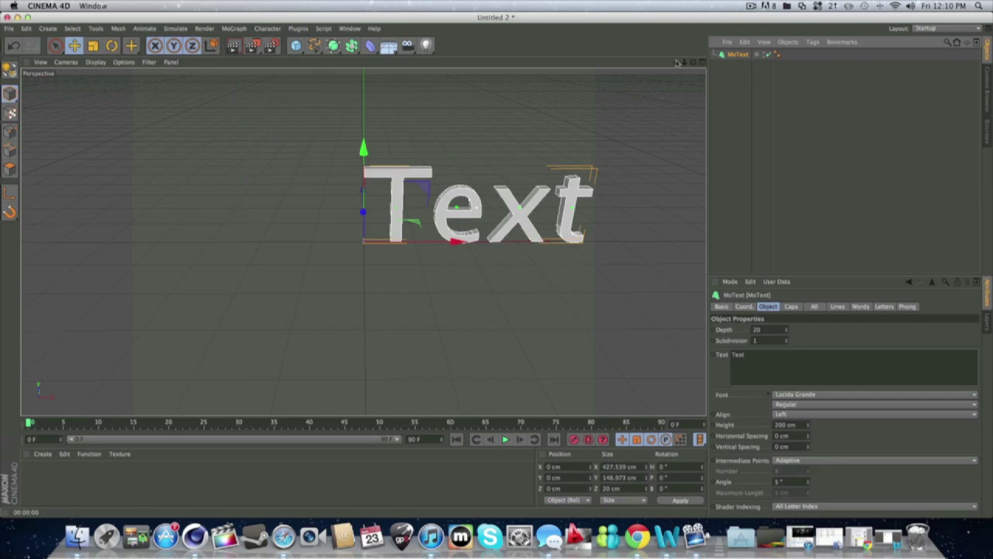
pyautogui.moveTo(676, 62); pyautogui.dragTo(569, 74)
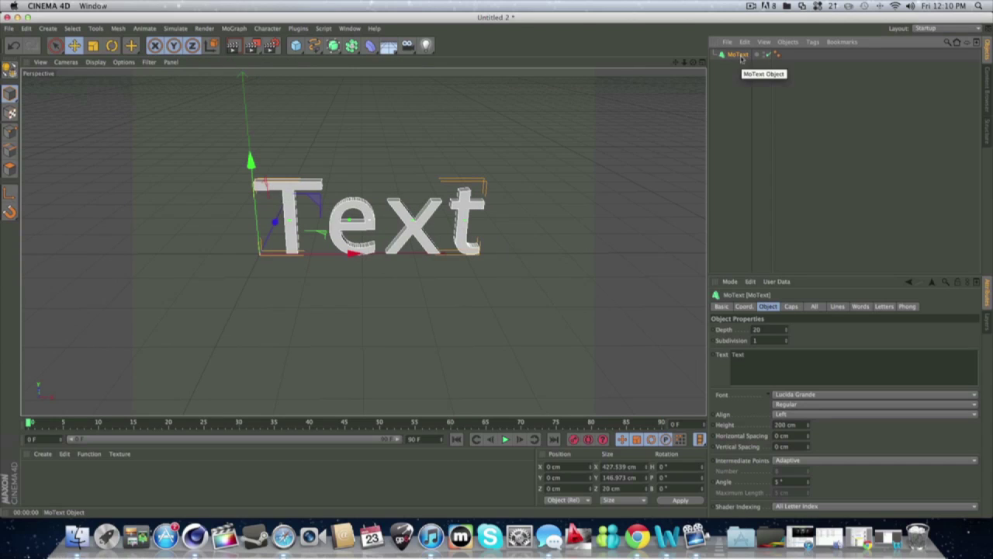
pyautogui.press('BackSpace')
pyautogui.press('BackSpace')
pyautogui.press('BackSpace')
pyautogui.press('BackSpace')
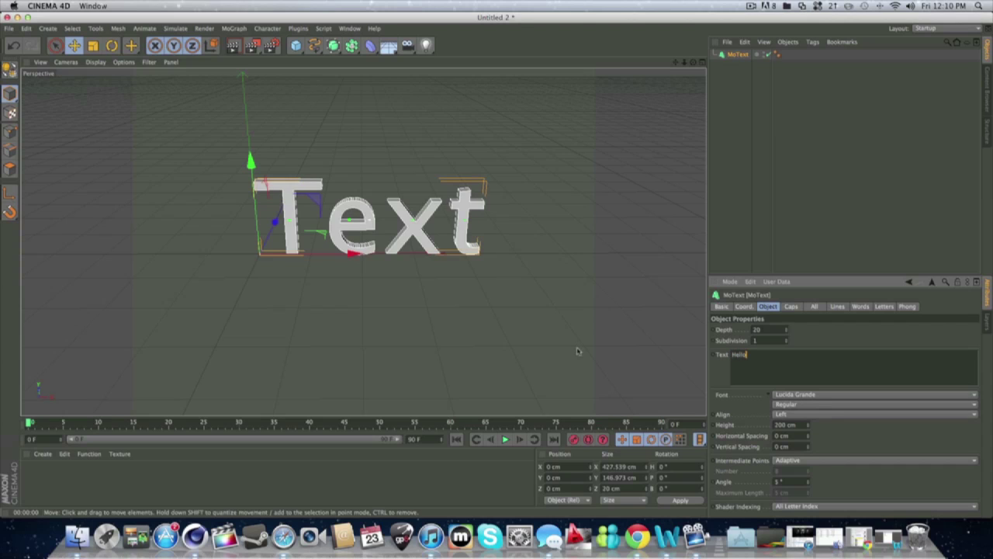
pyautogui.write('Hello')
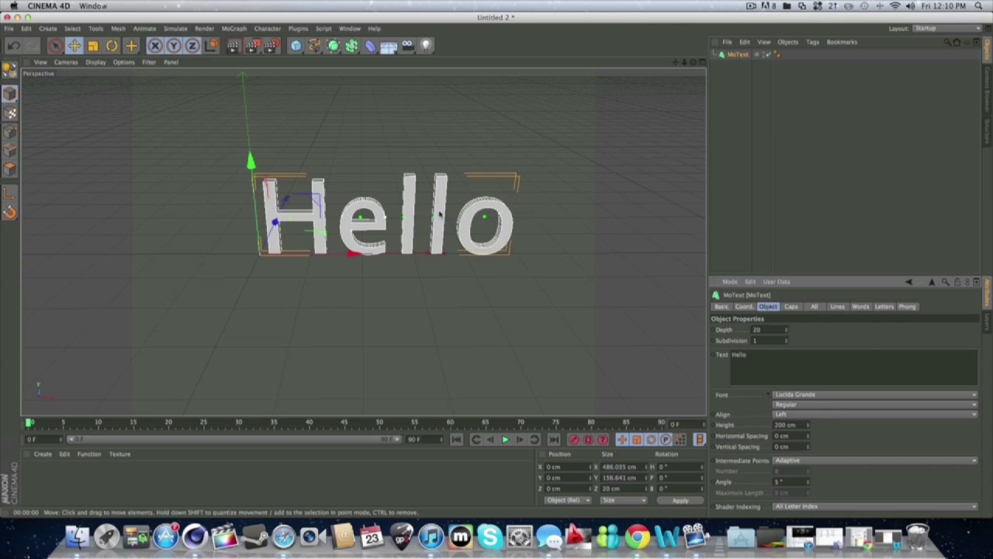
pyautogui.click(545, 210)
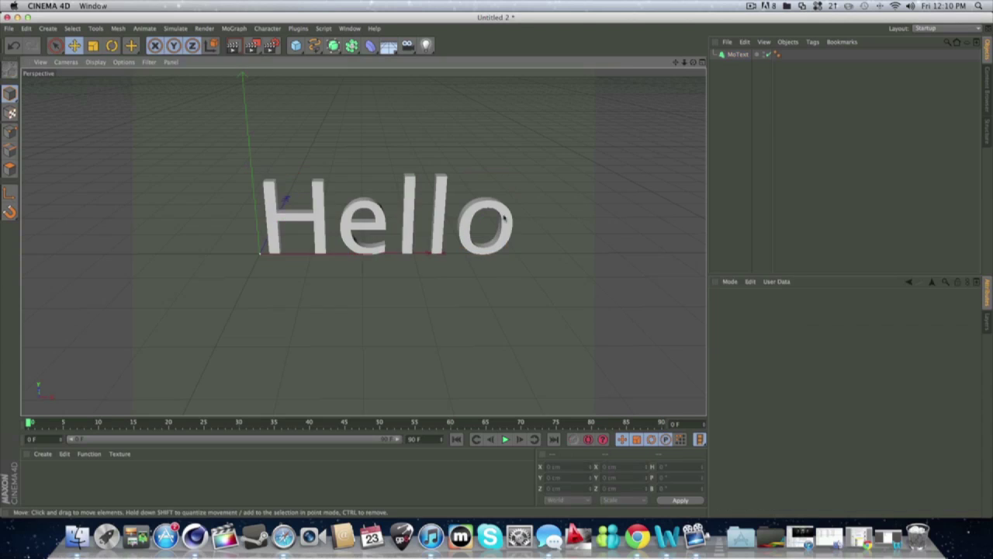
# Set the extrusion depth of the Hello MoText object to 1000.
pyautogui.click(383, 221)
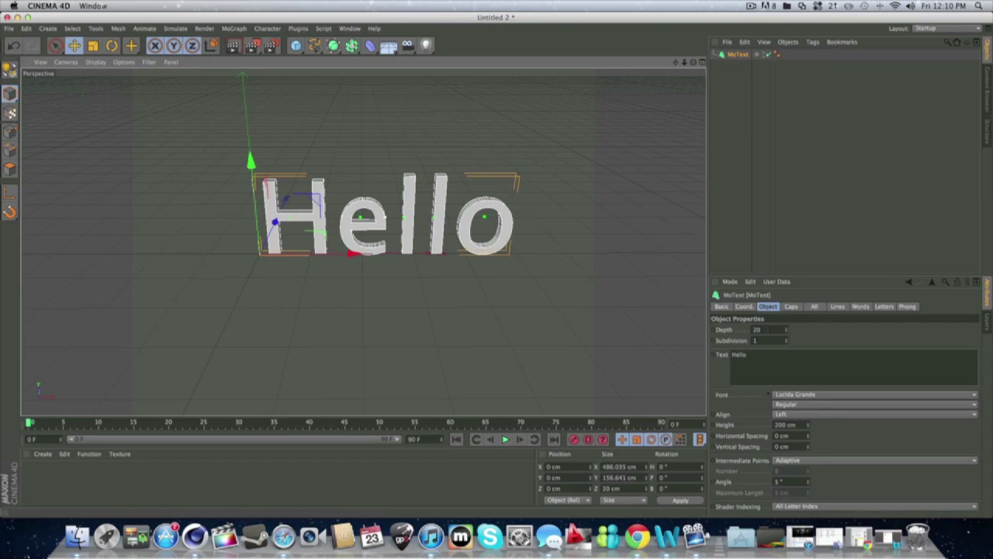
pyautogui.click(765, 329)
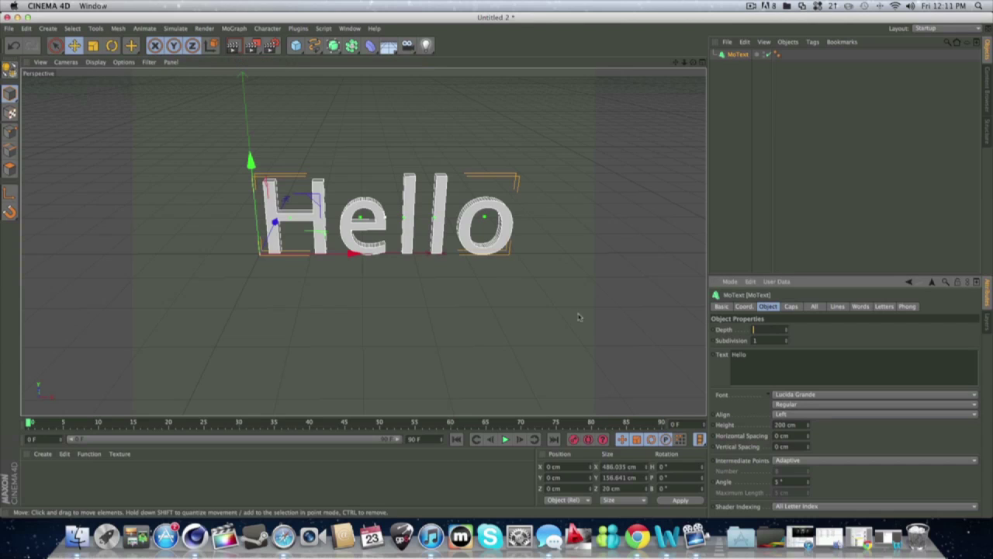
pyautogui.click(857, 204)
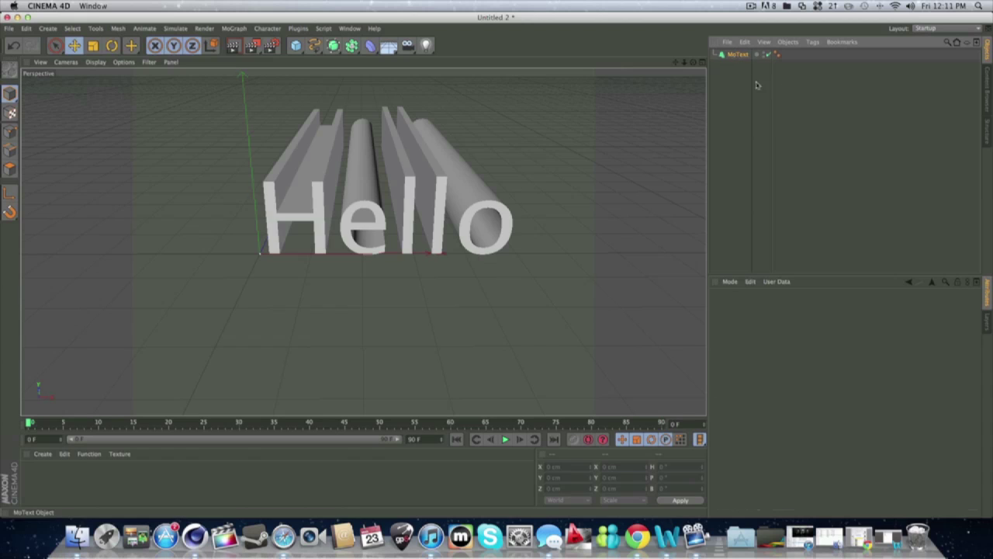
pyautogui.click(737, 54)
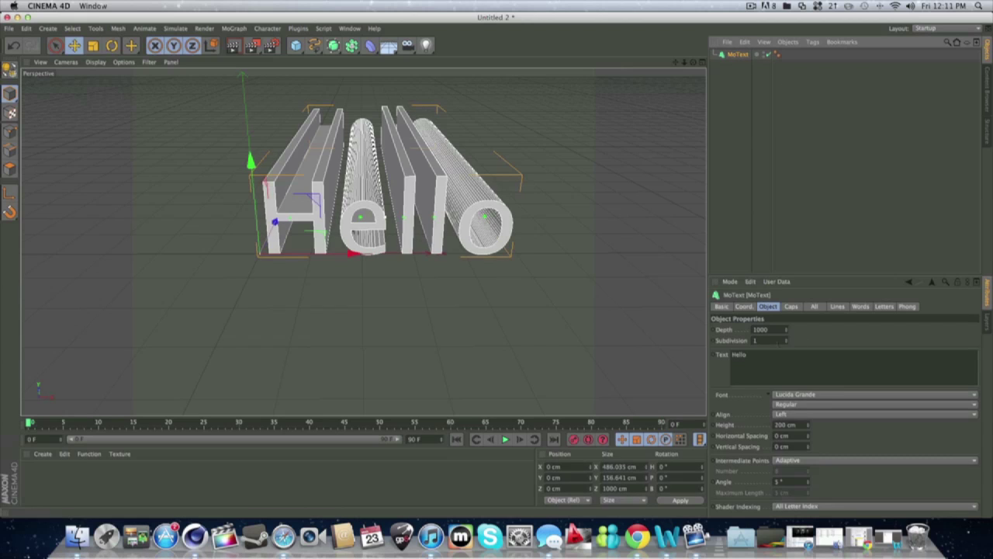
# Set the extrusion depth of the Hello MoText object to 100 and render the view.
pyautogui.click(798, 243)
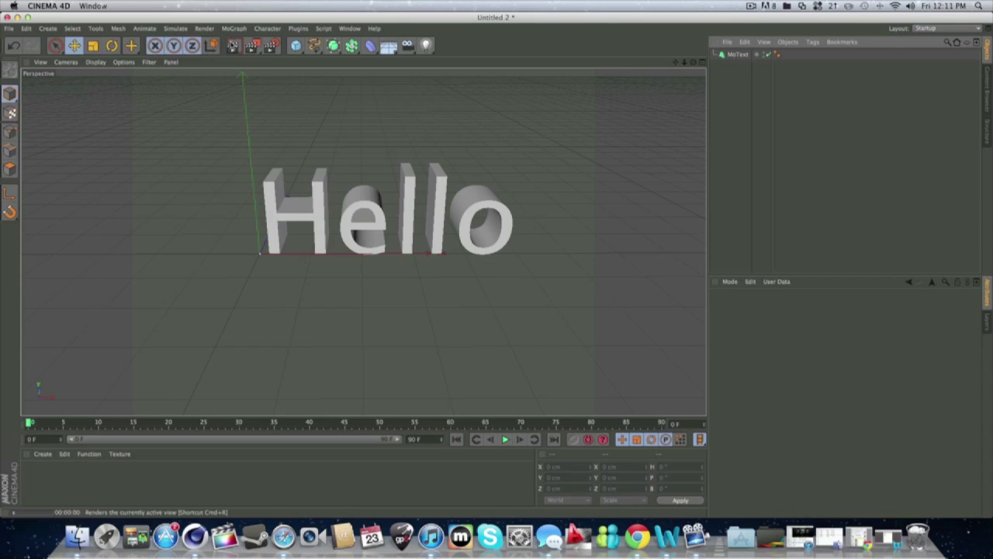
pyautogui.click(233, 45)
pyautogui.click(554, 168)
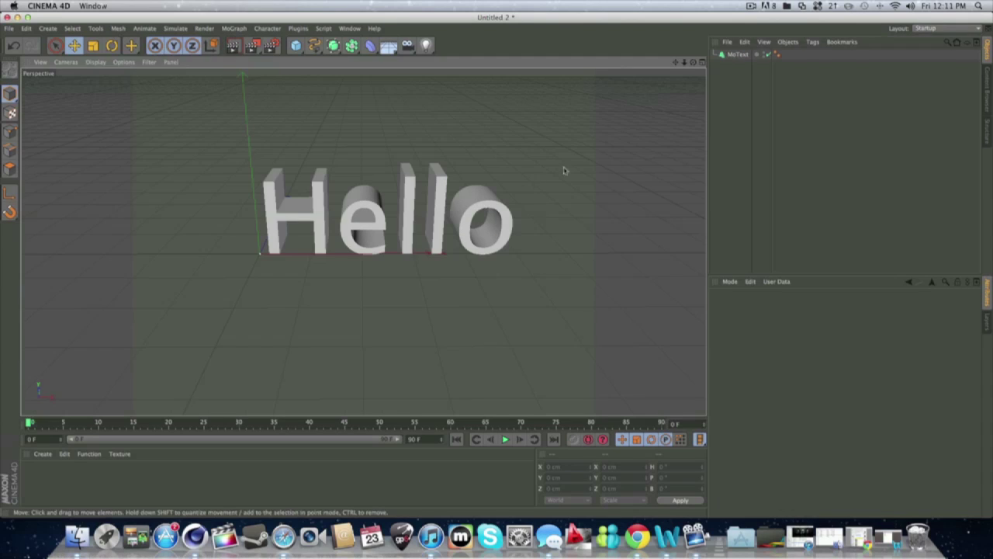
# Change the Hello MoText font to Air Millhouse Italic and render the view.
pyautogui.click(731, 55)
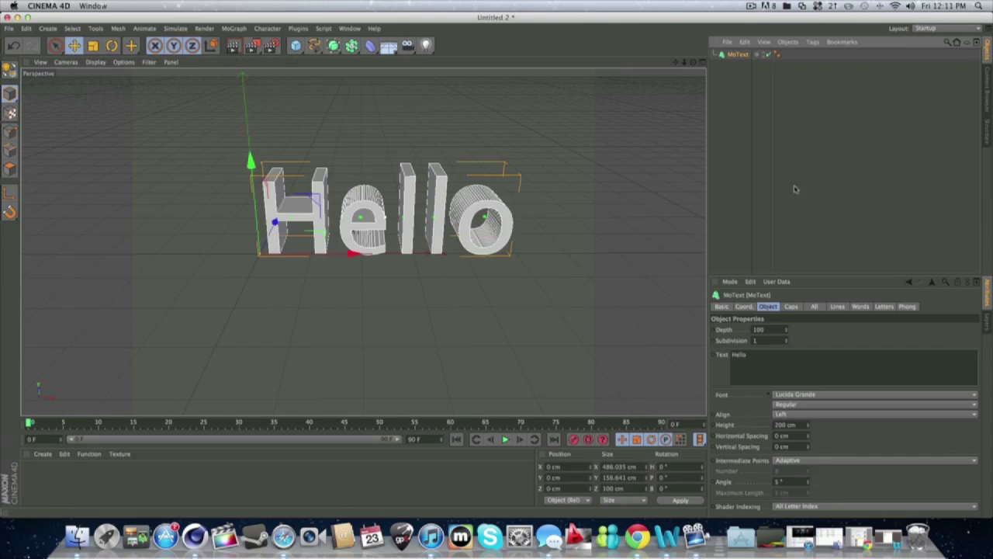
pyautogui.click(968, 396)
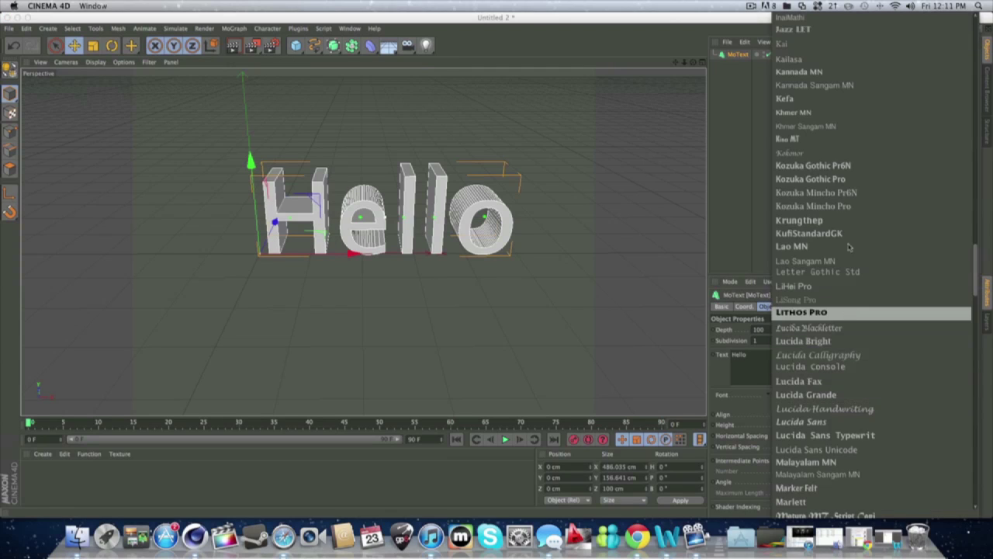
pyautogui.scroll(10, 849, 217)
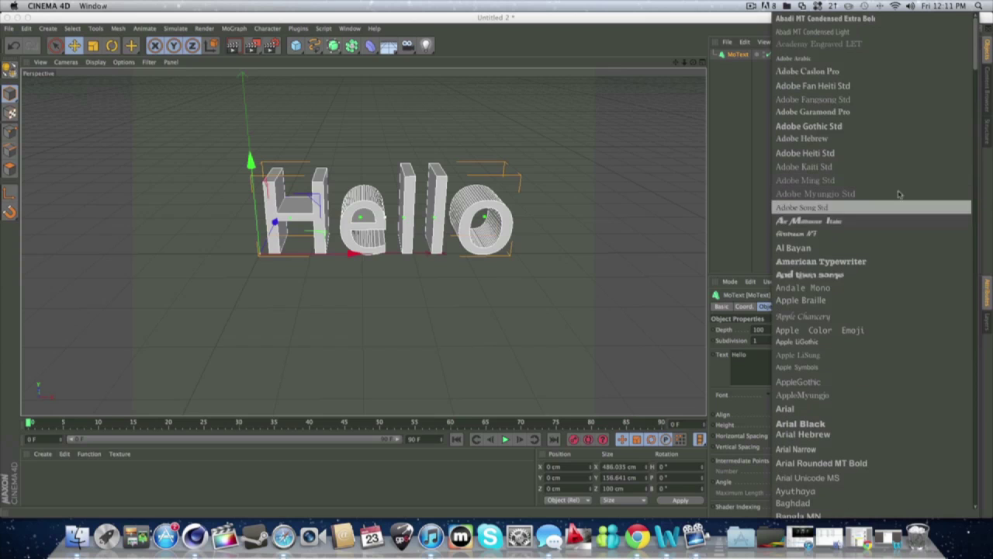
pyautogui.click(840, 223)
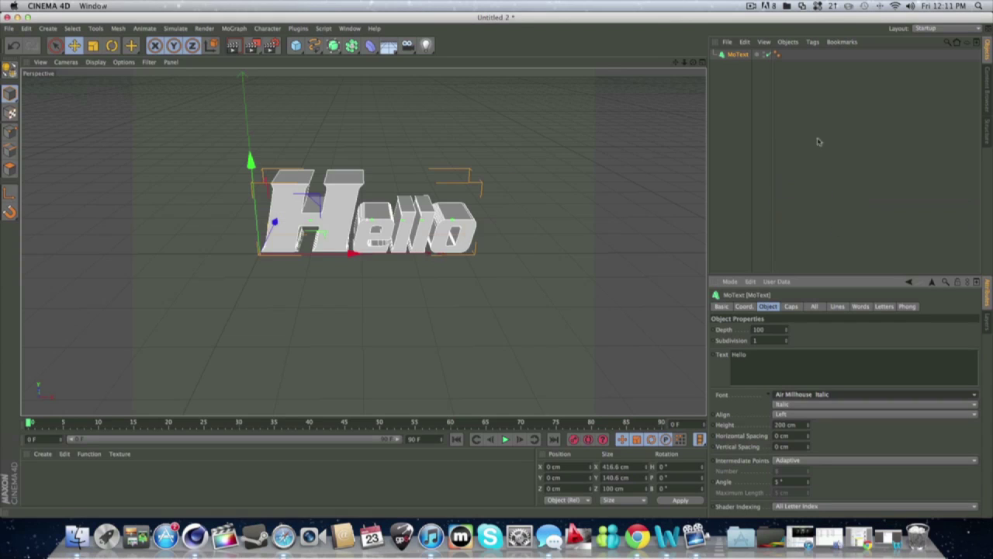
pyautogui.click(789, 153)
pyautogui.click(235, 45)
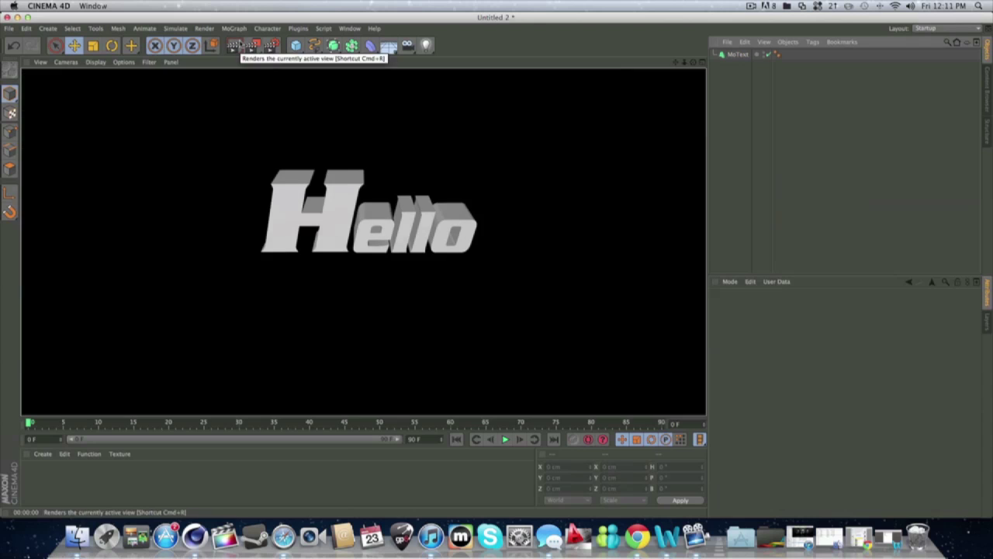
pyautogui.click(578, 338)
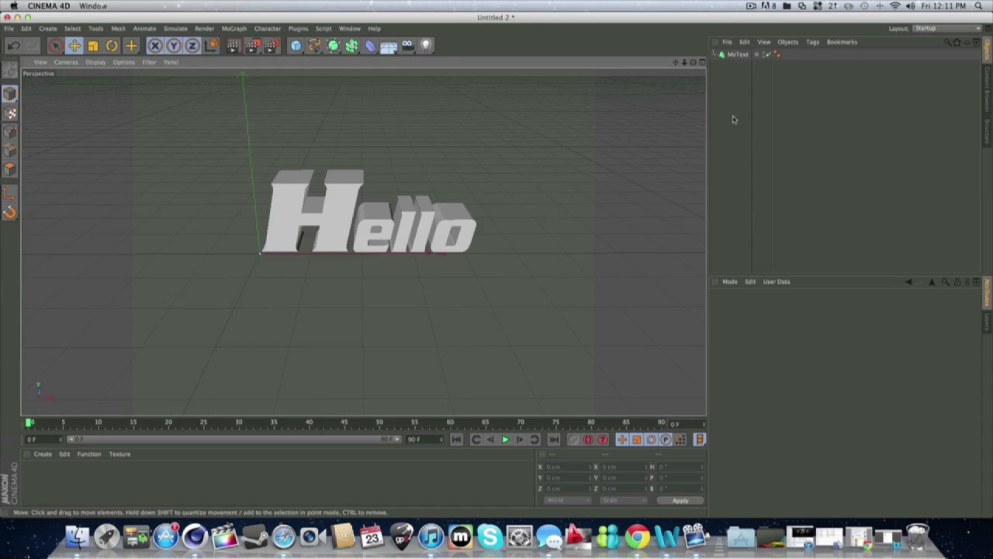
# Choose the Italic font style for the Hello MoText and try text heights of 100 cm and 1000 cm.
pyautogui.click(738, 54)
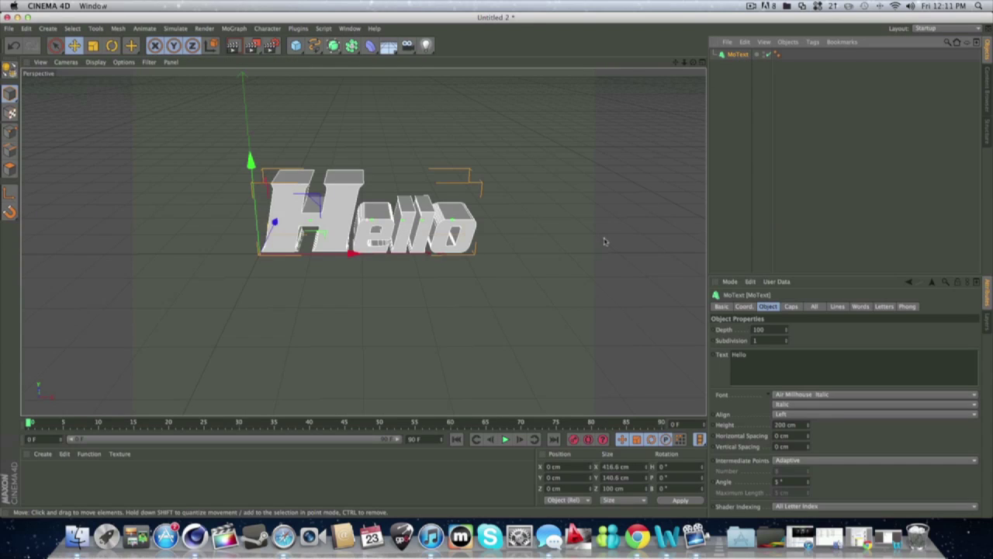
pyautogui.click(817, 405)
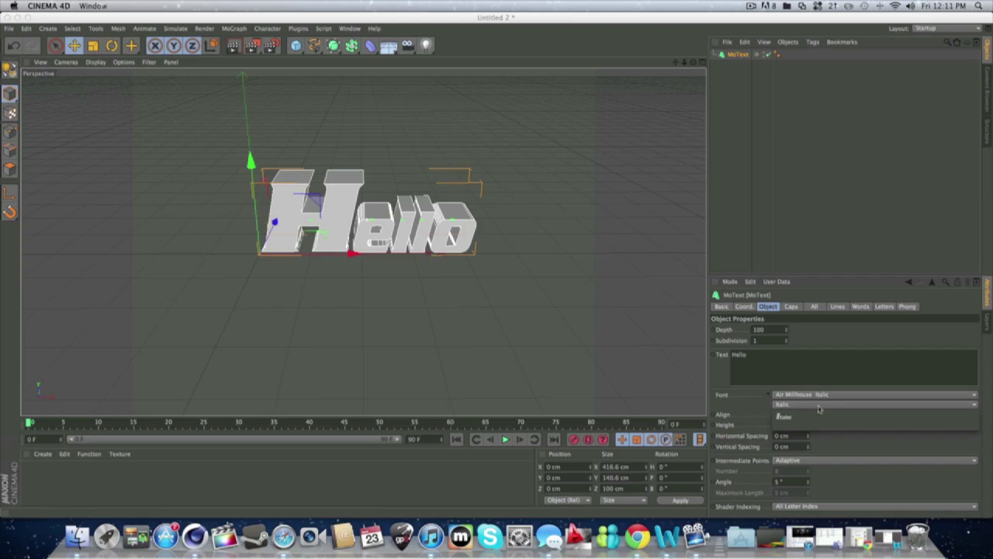
pyautogui.click(905, 416)
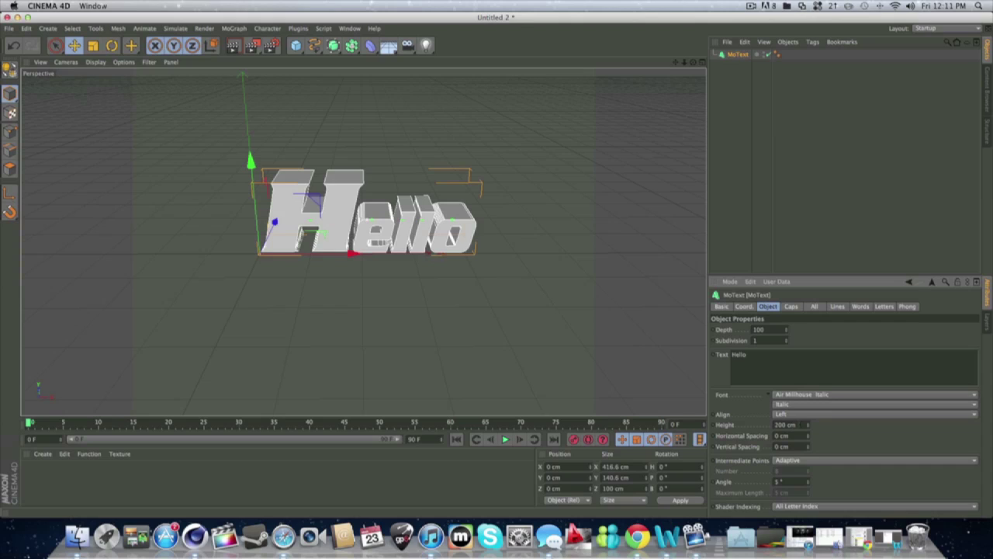
pyautogui.doubleClick(787, 424)
pyautogui.press('BackSpace')
pyautogui.write('100')
pyautogui.press('Return')
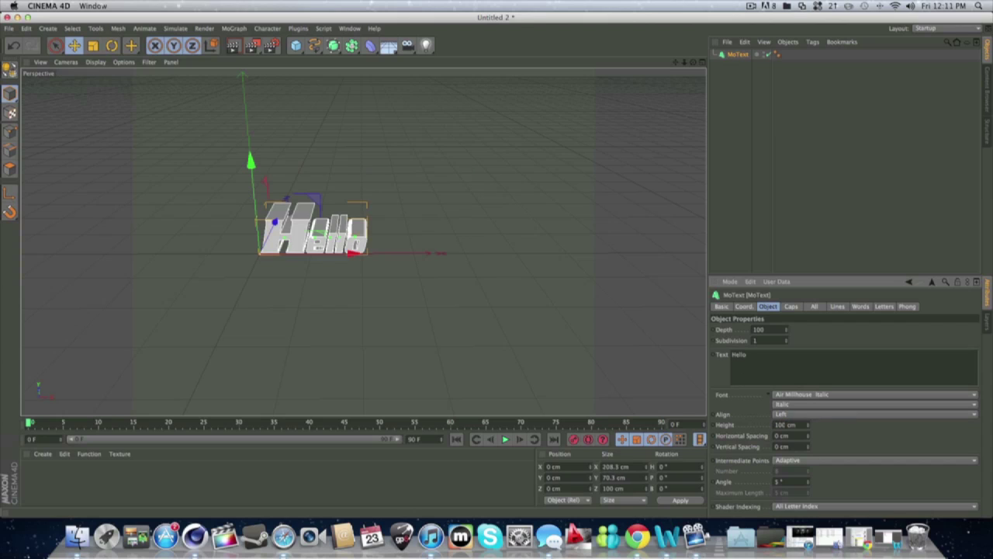
pyautogui.write('1000')
pyautogui.press('Return')
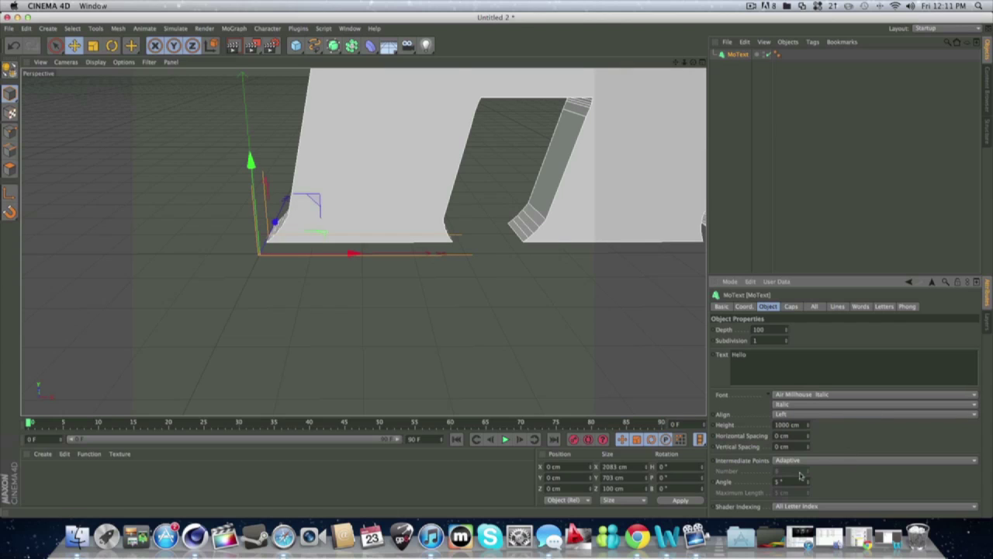
pyautogui.click(792, 307)
pyautogui.click(765, 306)
pyautogui.click(743, 306)
pyautogui.click(793, 308)
pyautogui.click(754, 309)
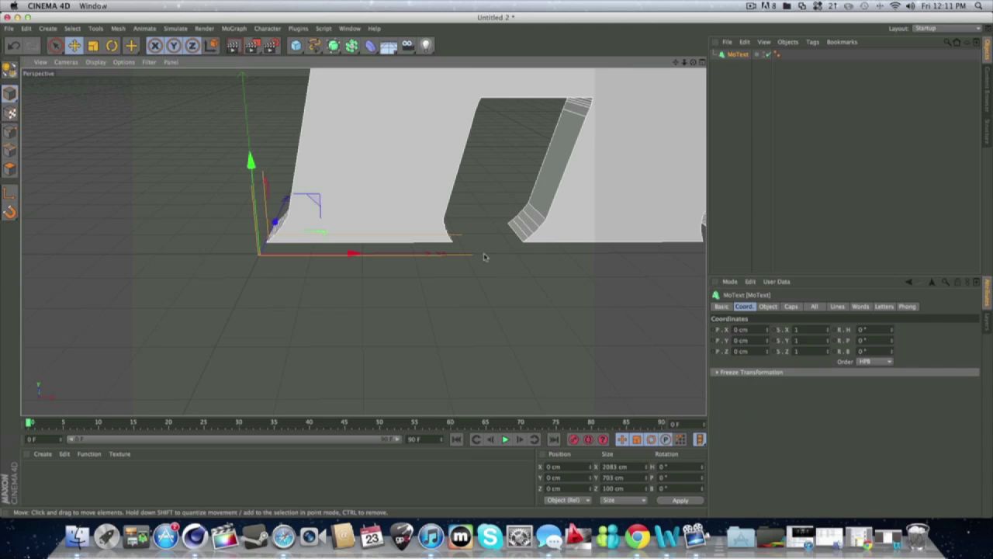
# Delete the Hello MoText object, check the topic list in the Cinema 4d tut 1 notes, and return to the empty scene.
pyautogui.press('Delete')
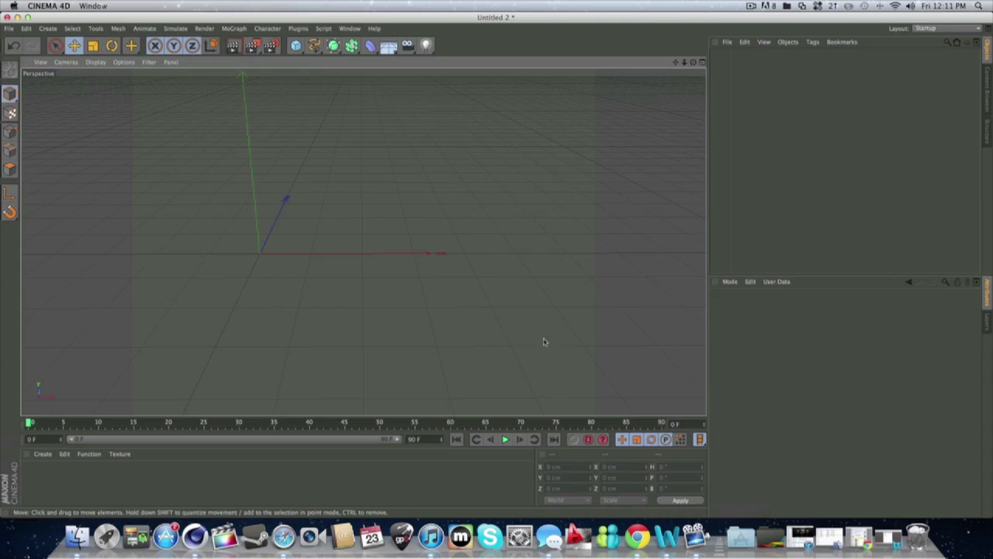
pyautogui.click(889, 535)
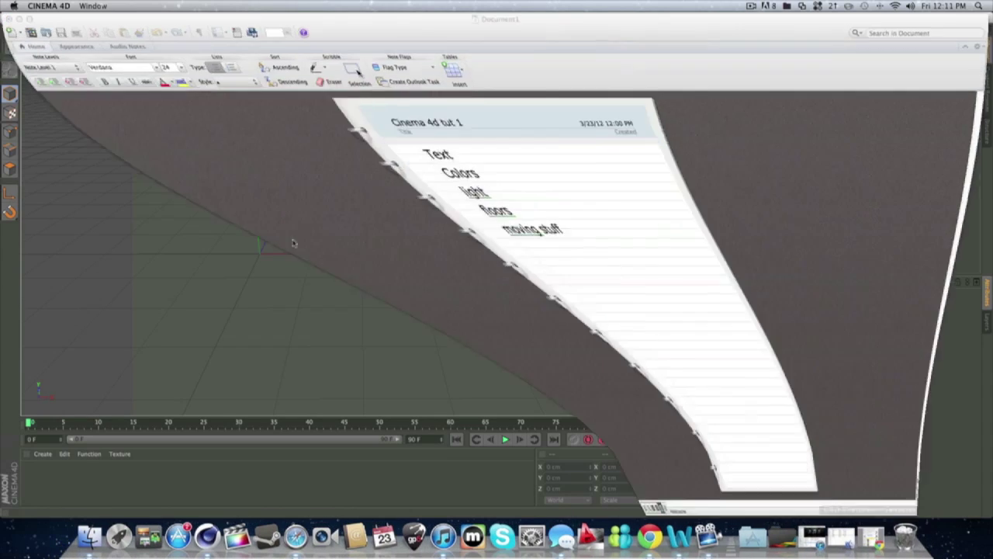
pyautogui.click(18, 19)
pyautogui.click(99, 487)
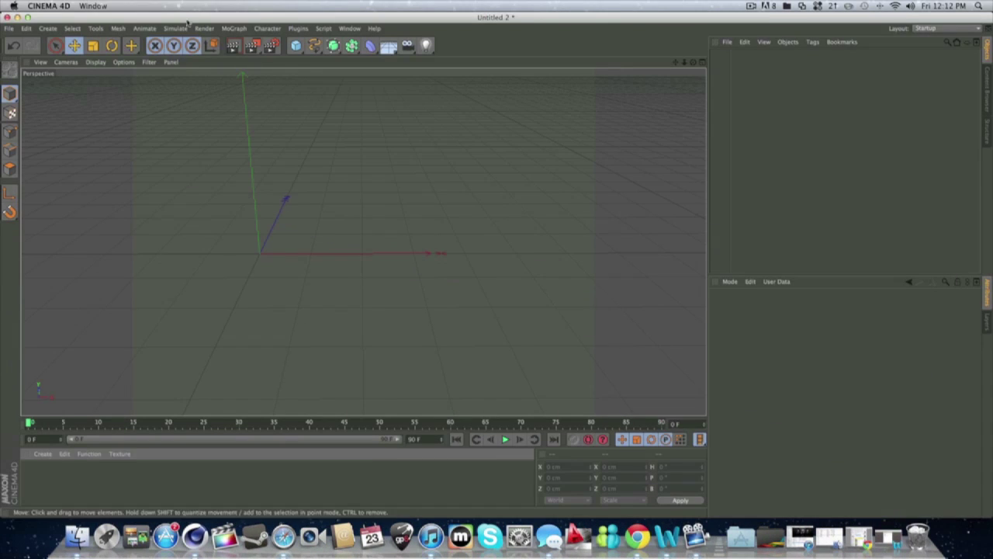
# Add a MoGraph MoText object with the text "hello" and an extrusion depth of 100.
pyautogui.click(234, 28)
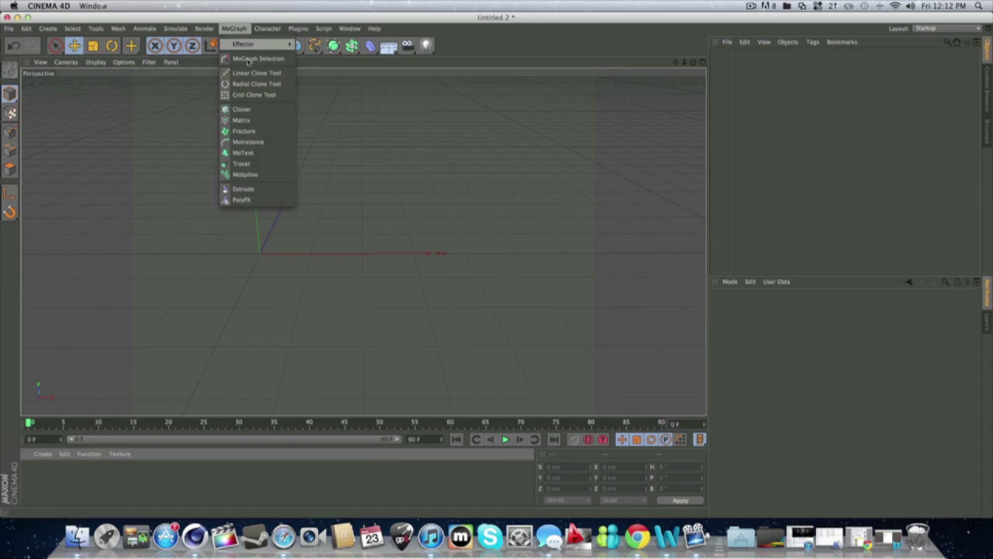
pyautogui.click(243, 153)
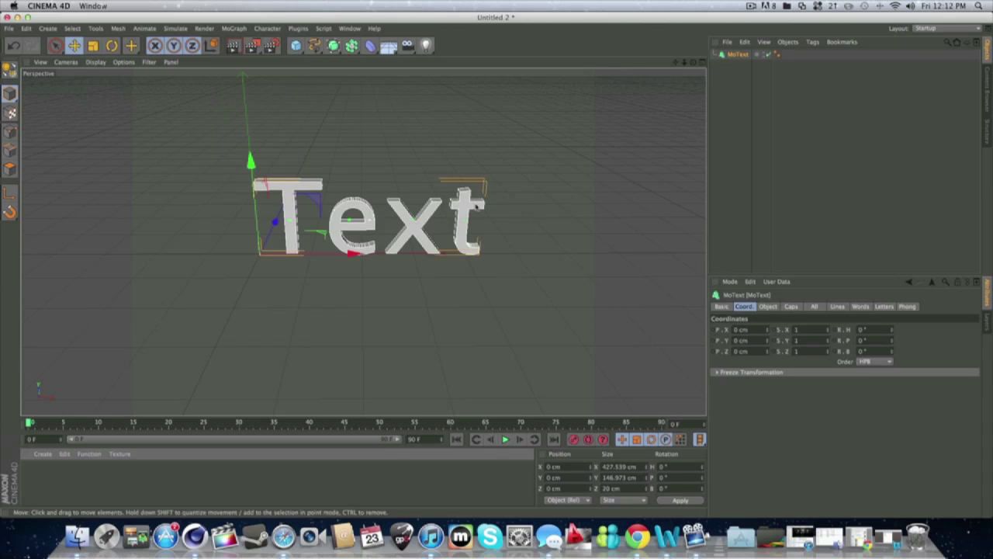
pyautogui.click(767, 307)
pyautogui.doubleClick(733, 357)
pyautogui.press('BackSpace')
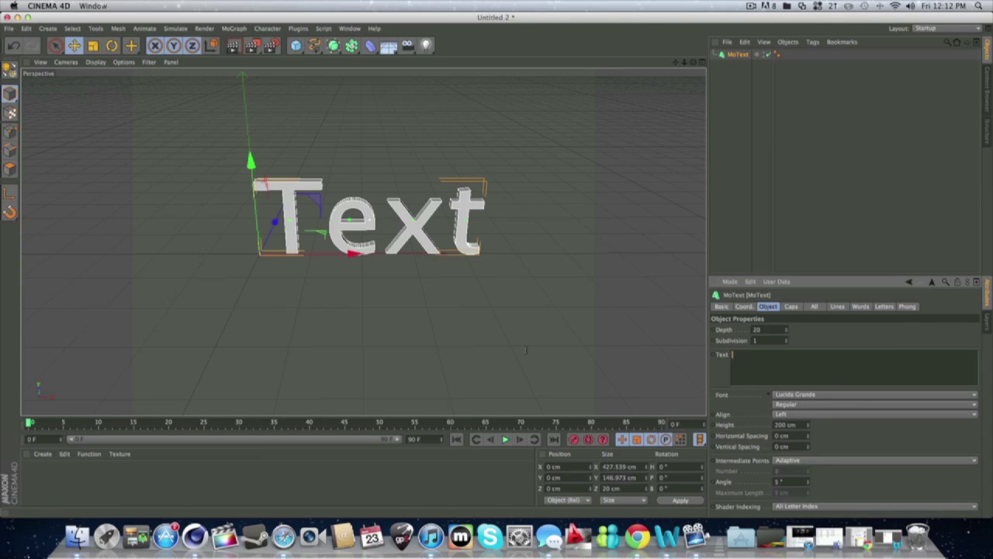
pyautogui.click(756, 328)
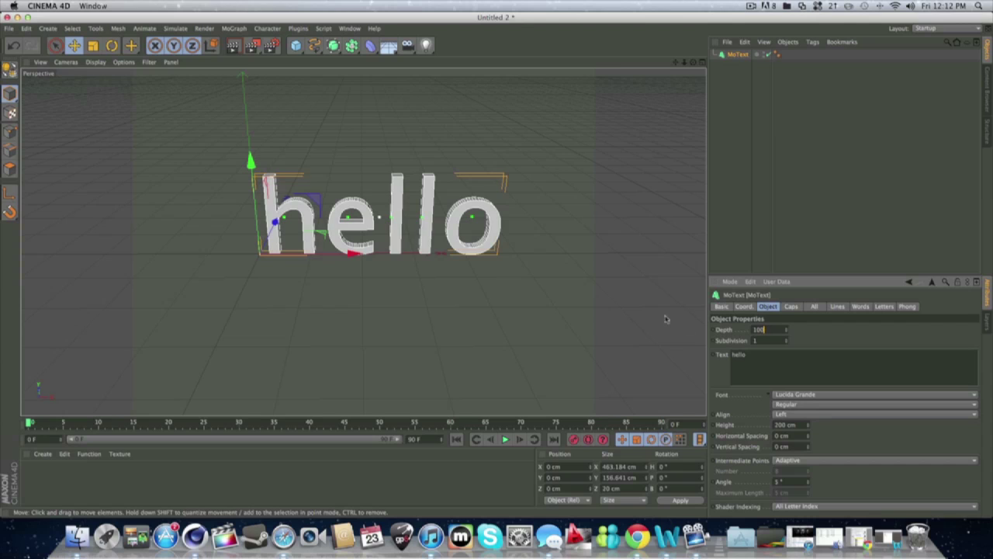
pyautogui.write('100')
pyautogui.press('Return')
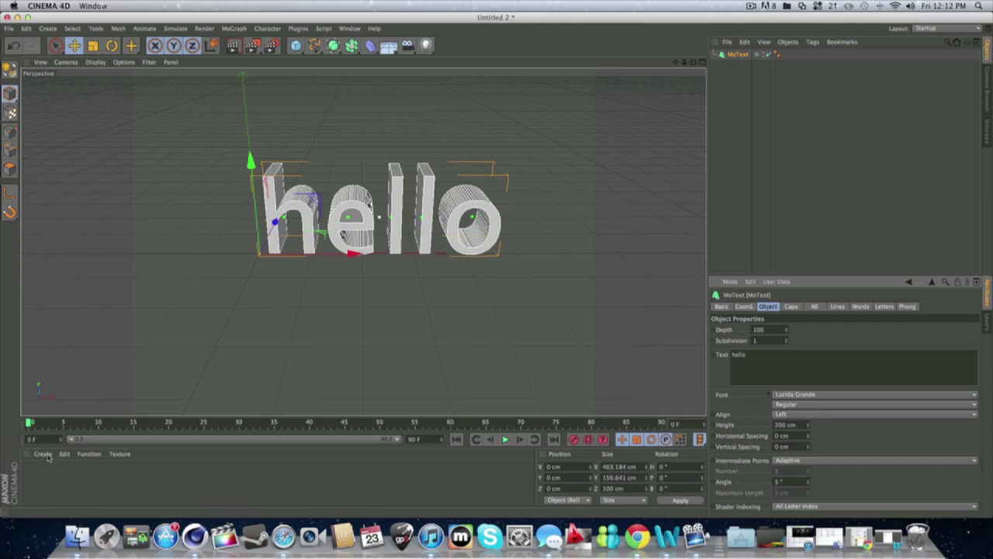
# Create a new material and make its color blue by setting both red and green to 0.
pyautogui.click(46, 456)
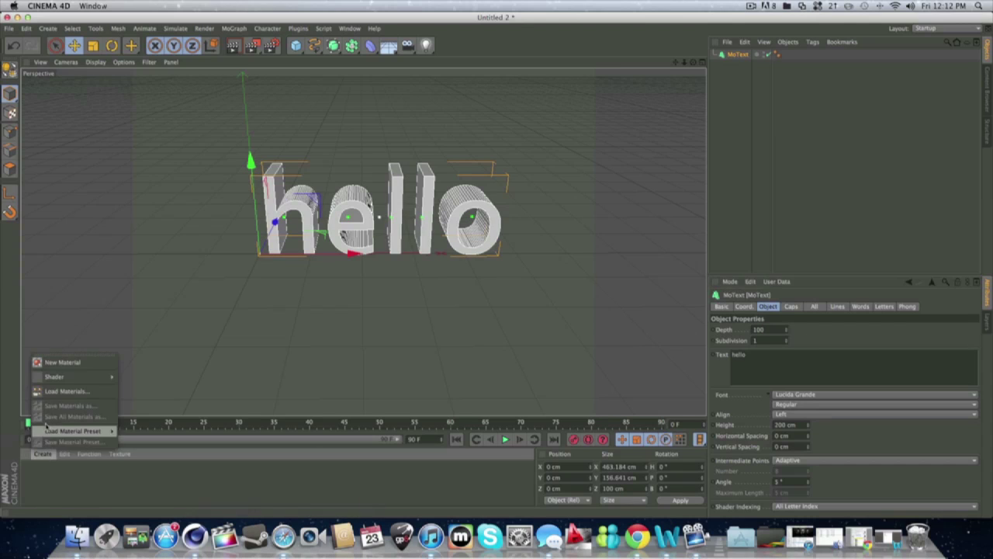
pyautogui.click(57, 362)
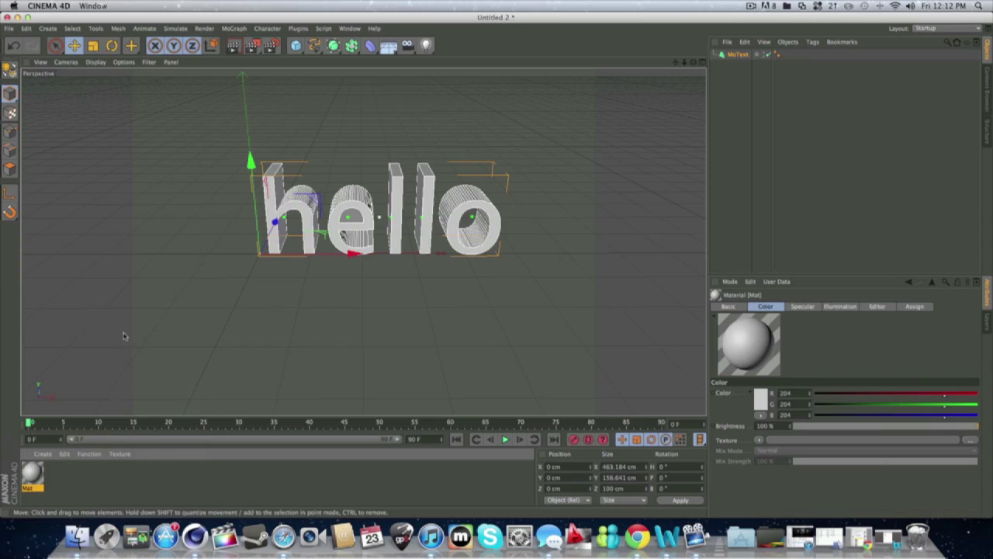
pyautogui.doubleClick(32, 470)
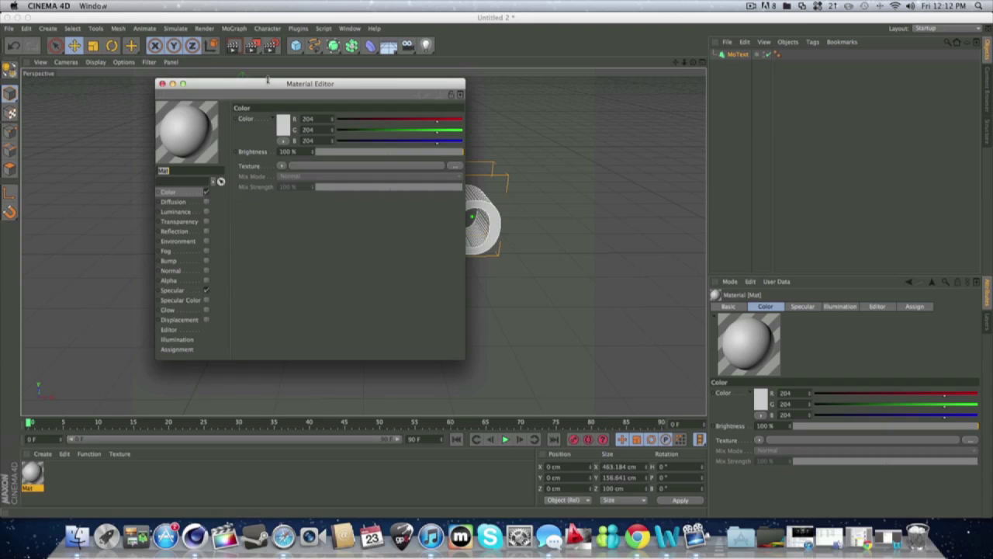
pyautogui.moveTo(271, 85); pyautogui.dragTo(347, 108)
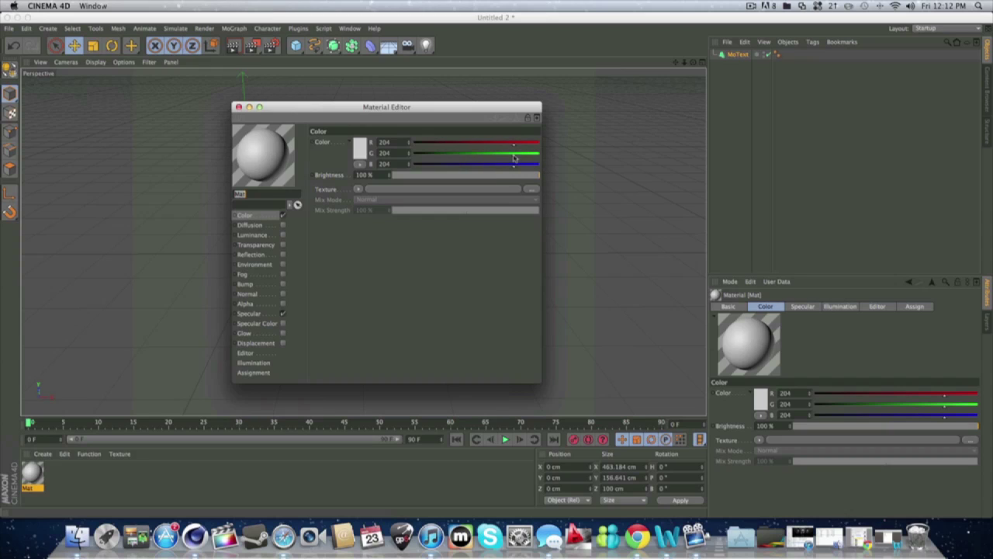
pyautogui.moveTo(514, 157); pyautogui.dragTo(401, 164)
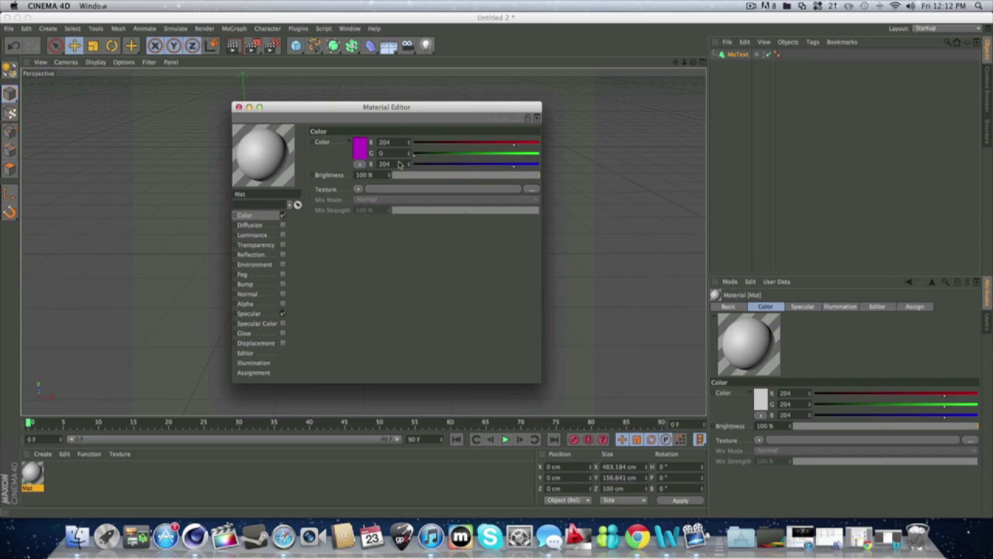
pyautogui.moveTo(515, 147); pyautogui.dragTo(400, 152)
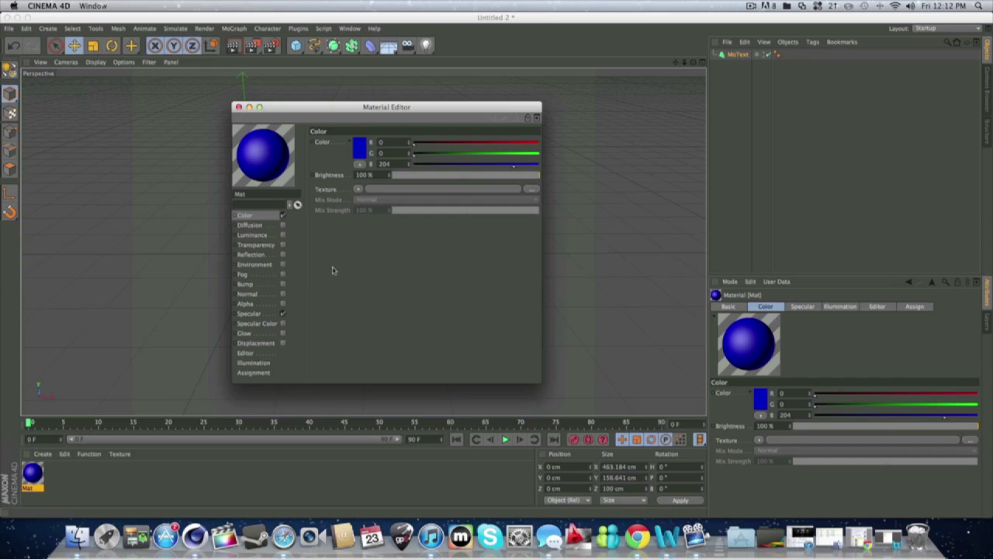
# Enable reflection on the blue material, set its reflection brightness to 23%, and put the Material Editor away.
pyautogui.click(283, 256)
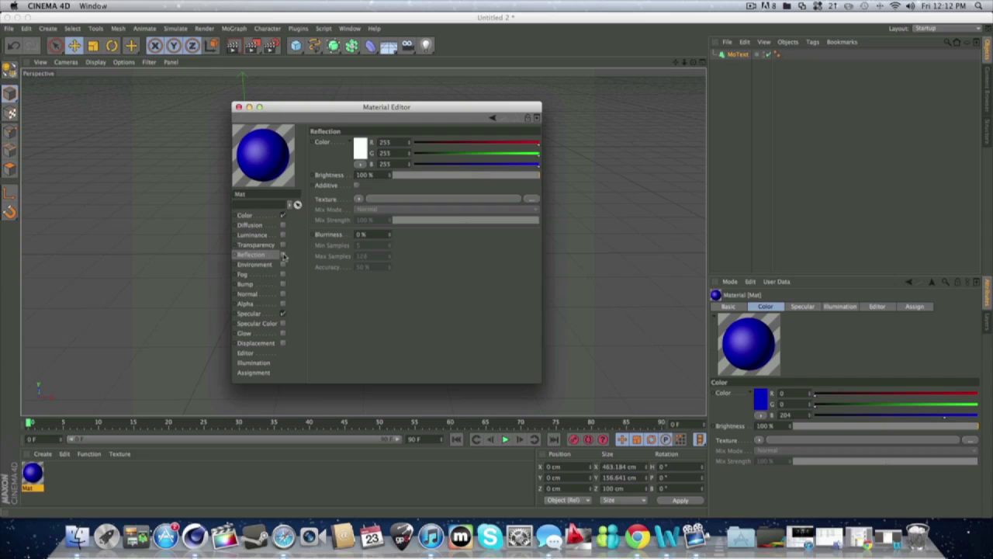
pyautogui.moveTo(539, 179); pyautogui.dragTo(427, 177)
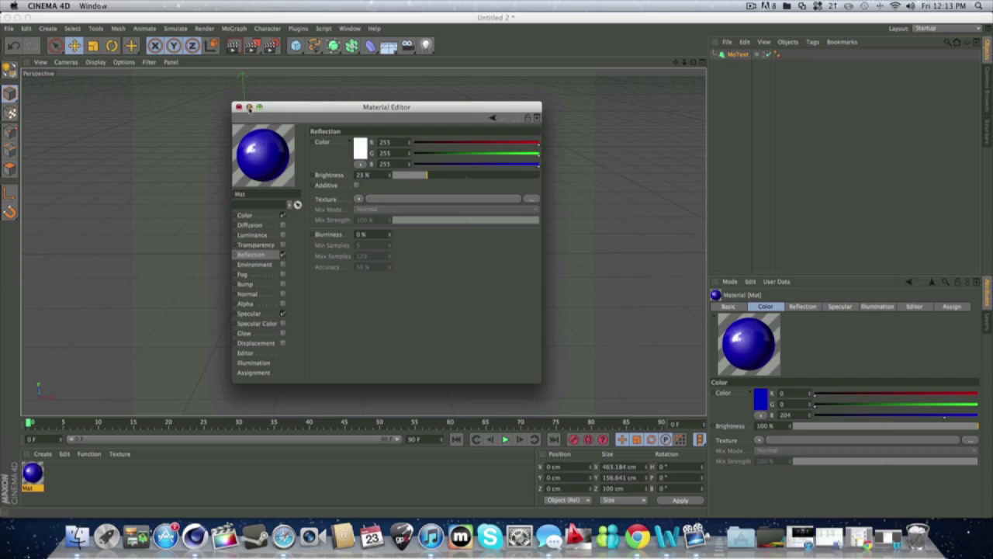
pyautogui.click(249, 107)
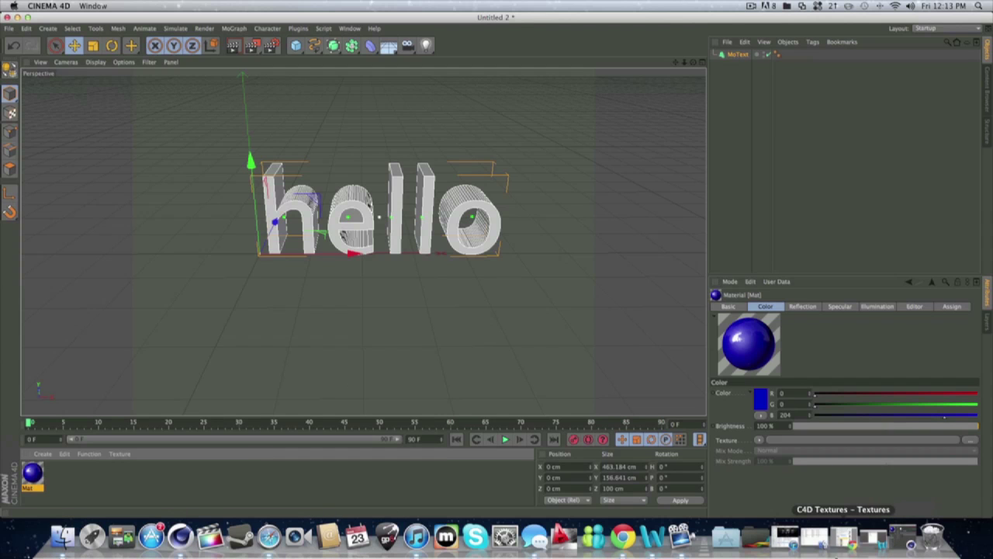
# Switch to the C4D Textures site in Chrome and open the Metal & Mineral texture category.
pyautogui.click(844, 537)
pyautogui.scroll(5, 270, 280)
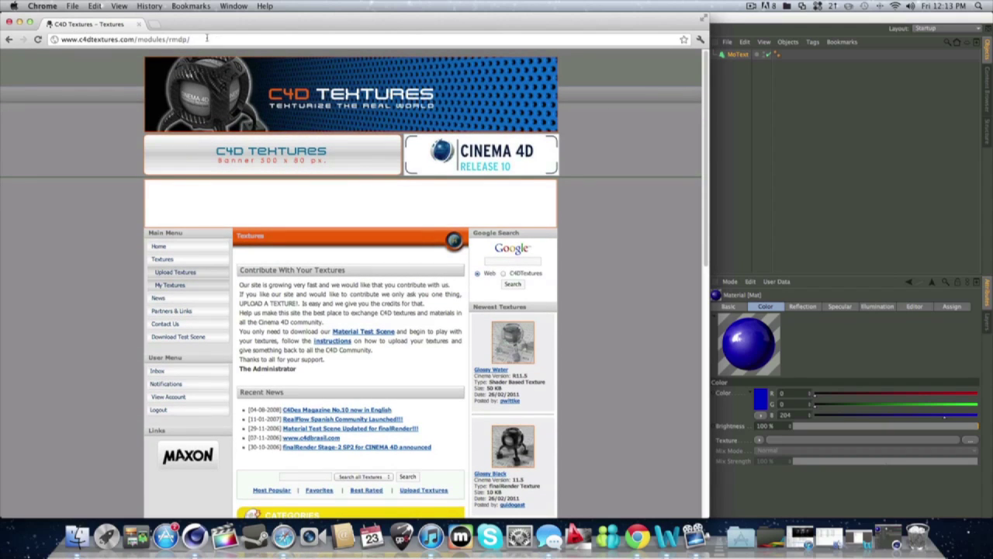
pyautogui.scroll(-5, 368, 453)
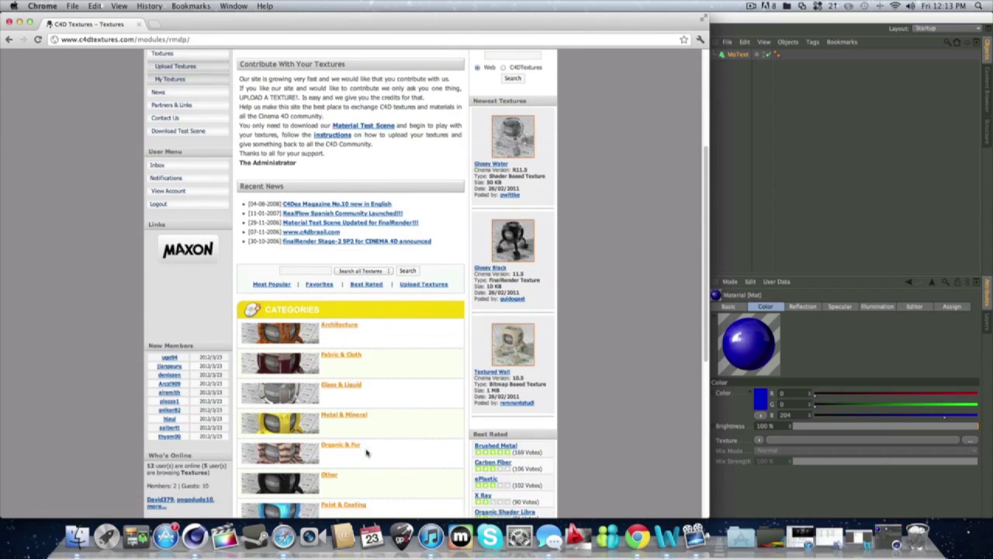
pyautogui.scroll(-3, 368, 453)
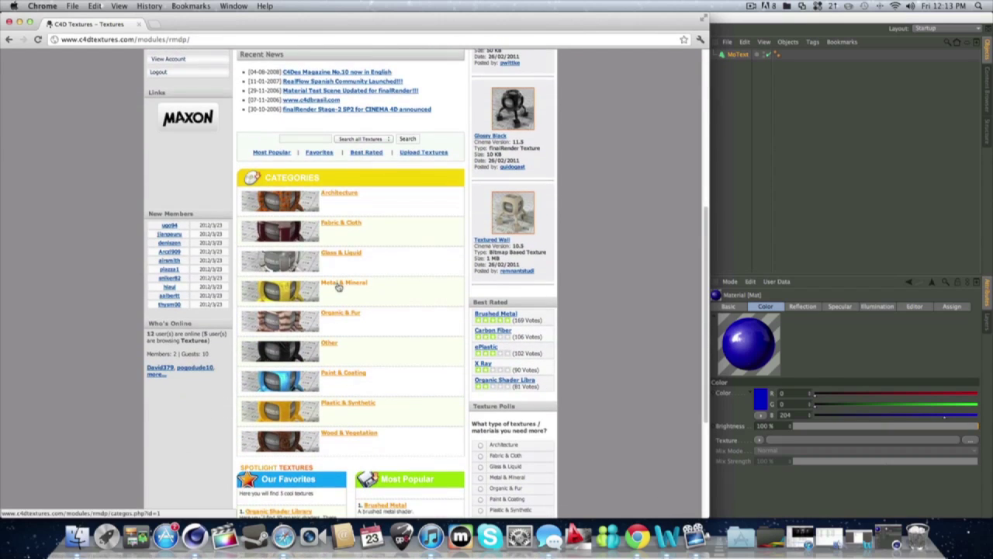
pyautogui.click(339, 285)
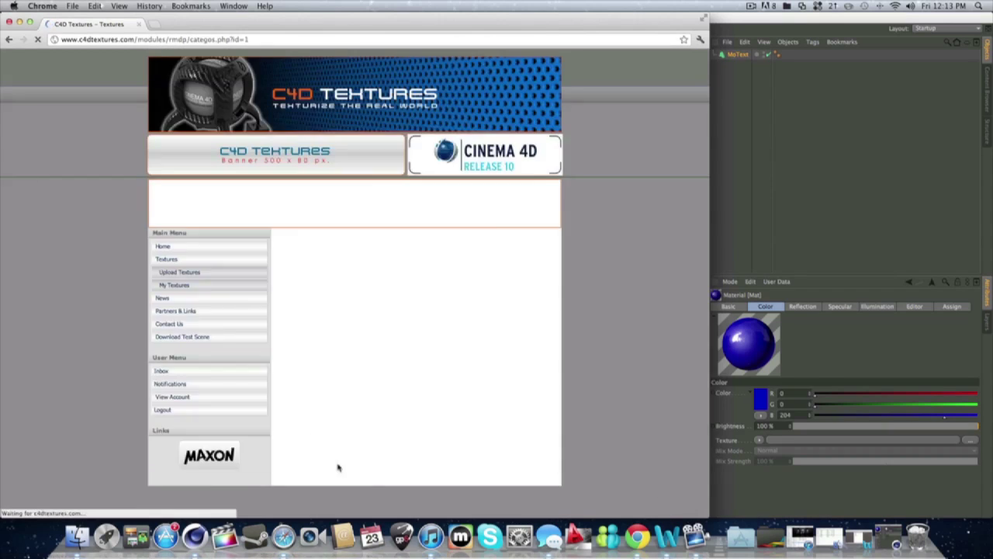
# Find the Caustic Gold texture in the list, download it from the main site link, and open the downloaded file in Cinema 4D.
pyautogui.scroll(-3, 314, 400)
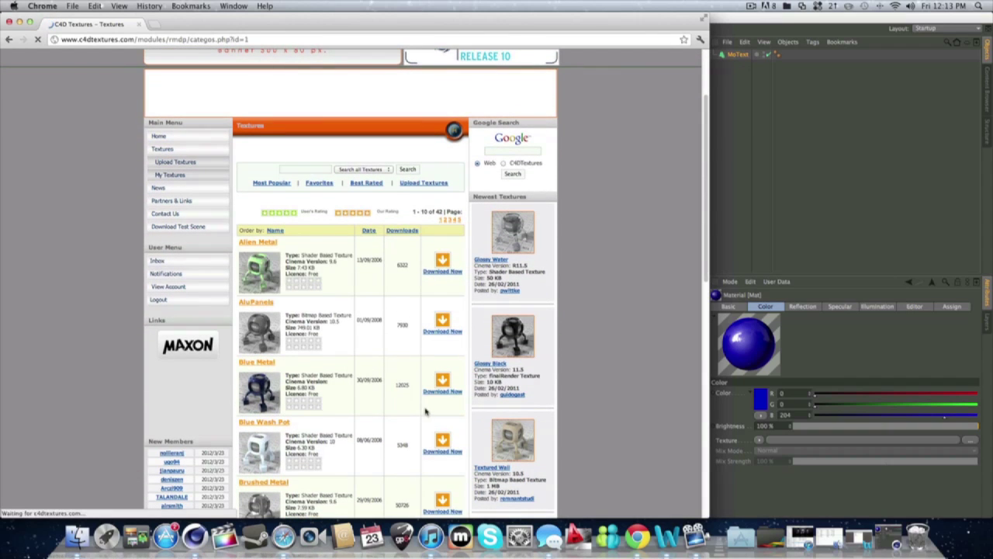
pyautogui.scroll(-6, 346, 392)
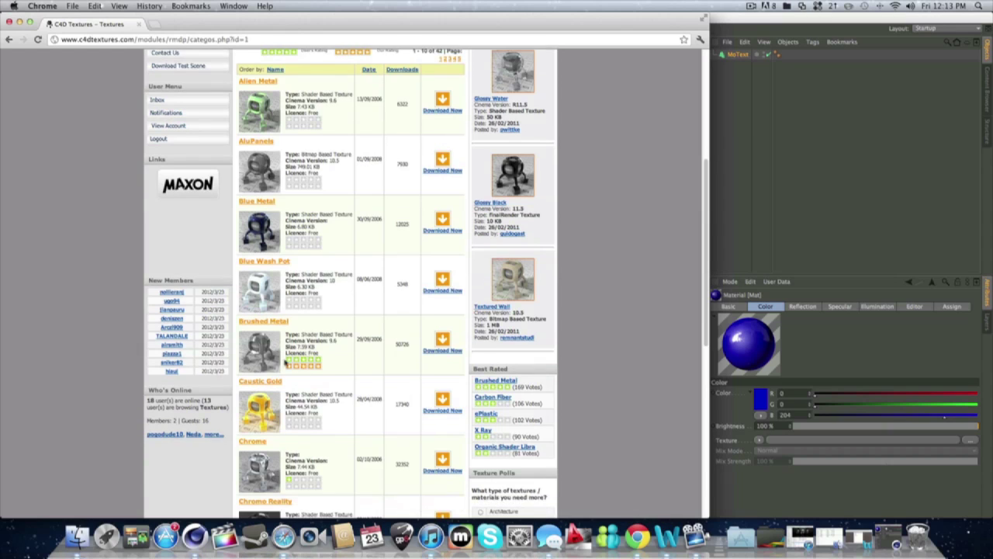
pyautogui.scroll(-3, 302, 386)
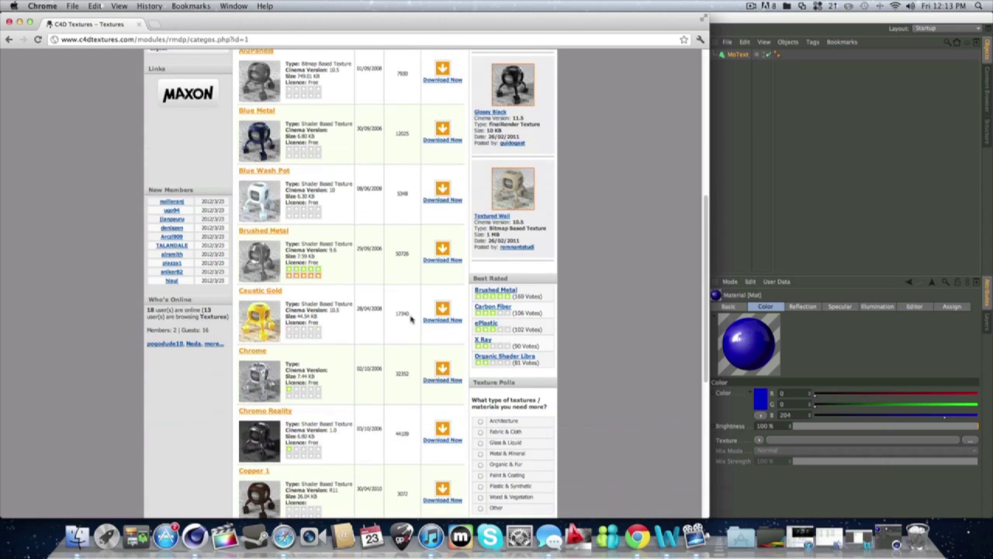
pyautogui.click(441, 309)
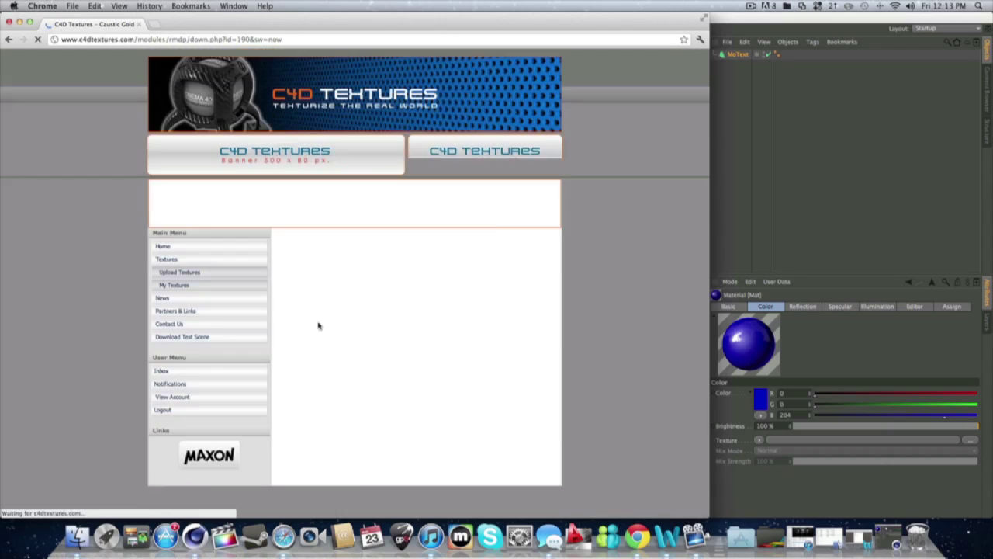
pyautogui.scroll(-3, 268, 339)
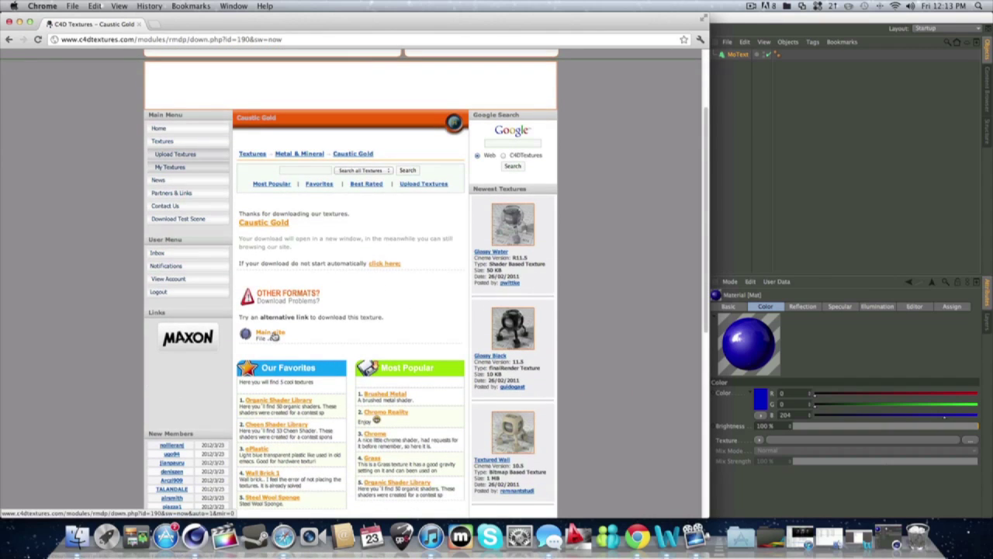
pyautogui.click(268, 333)
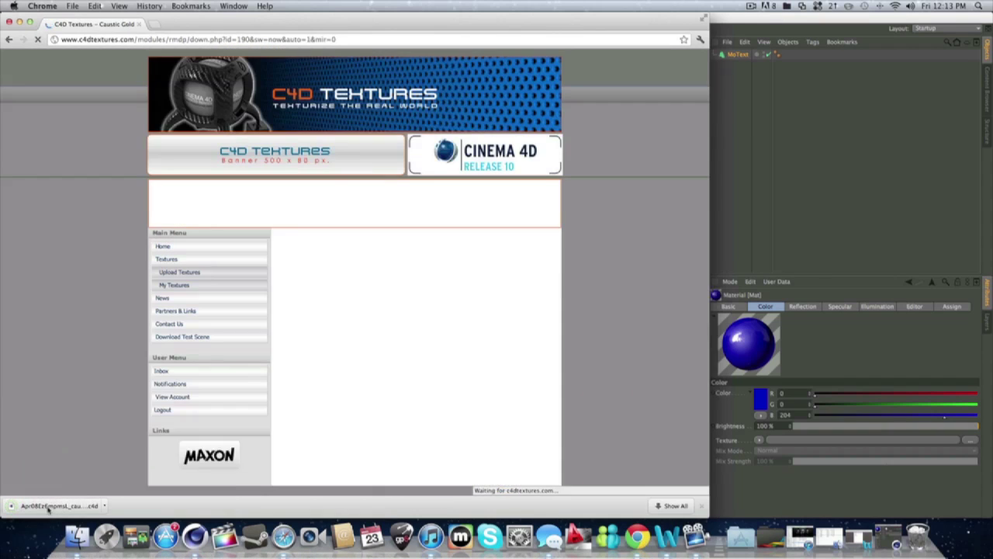
pyautogui.click(44, 505)
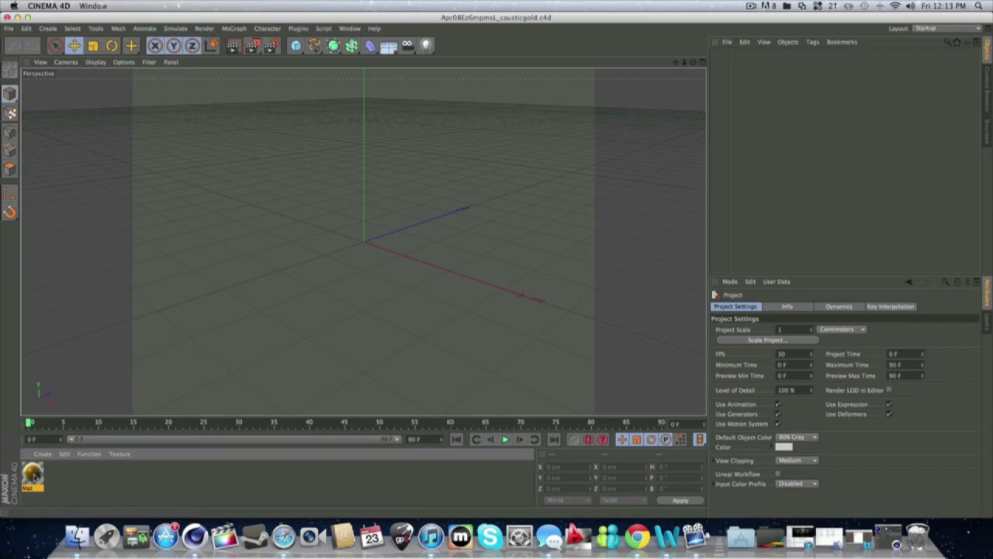
# Save the gold material to the Desktop as "gold" and close the downloaded project.
pyautogui.click(33, 474)
pyautogui.click(43, 454)
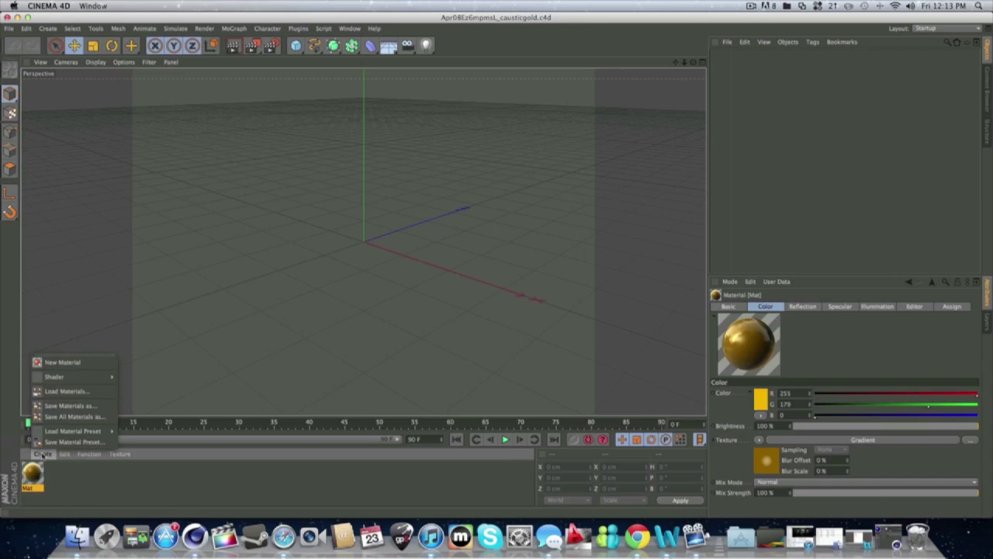
pyautogui.click(65, 406)
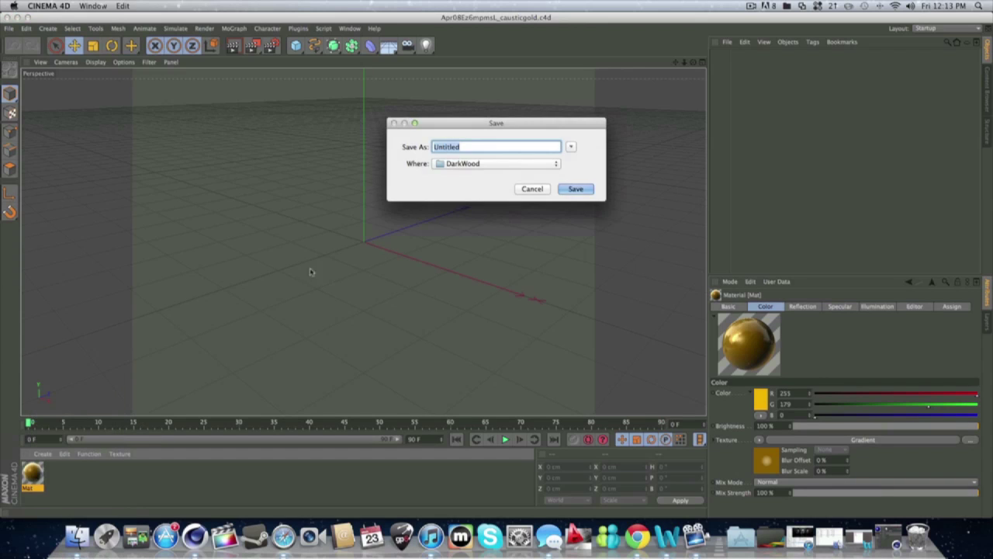
pyautogui.click(479, 165)
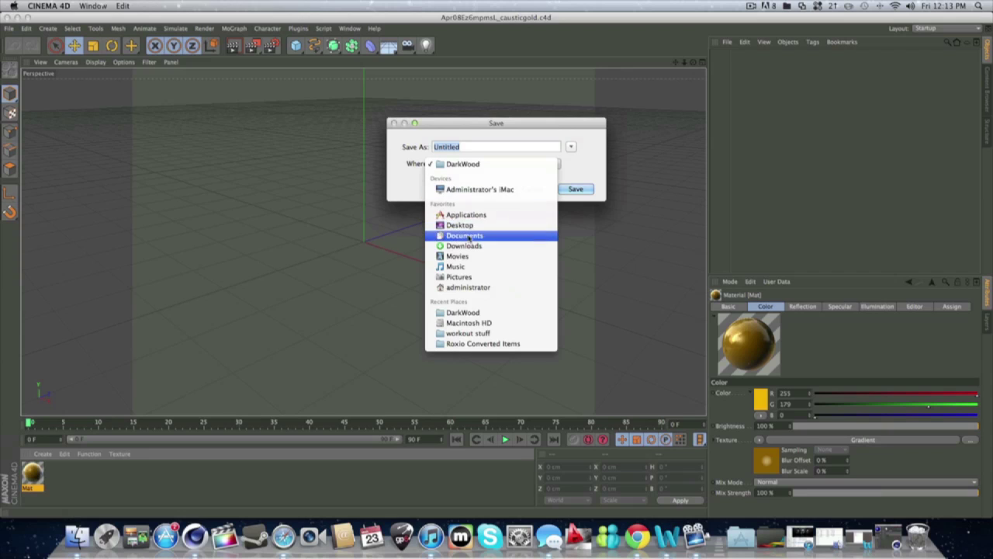
pyautogui.click(473, 223)
pyautogui.press('BackSpace')
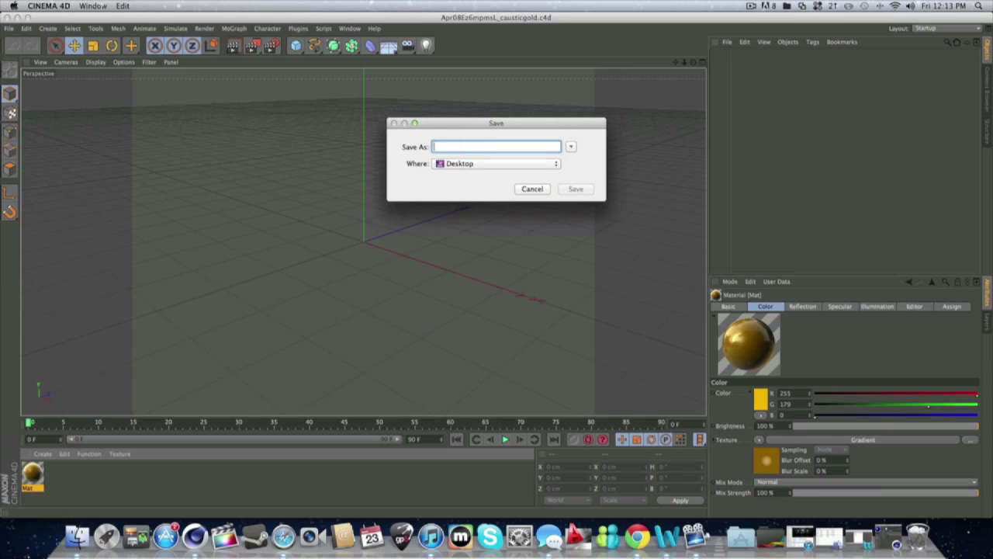
pyautogui.write('gold')
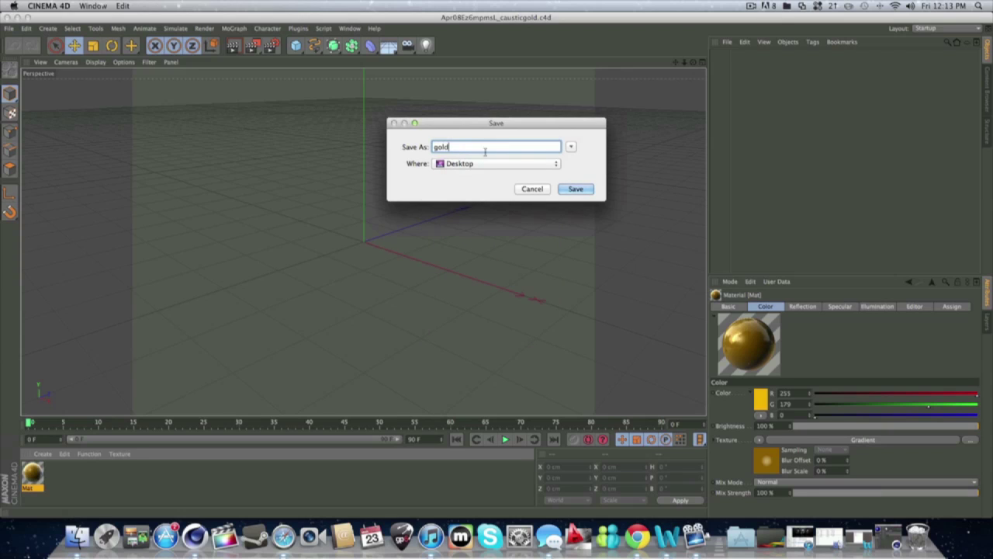
pyautogui.click(563, 189)
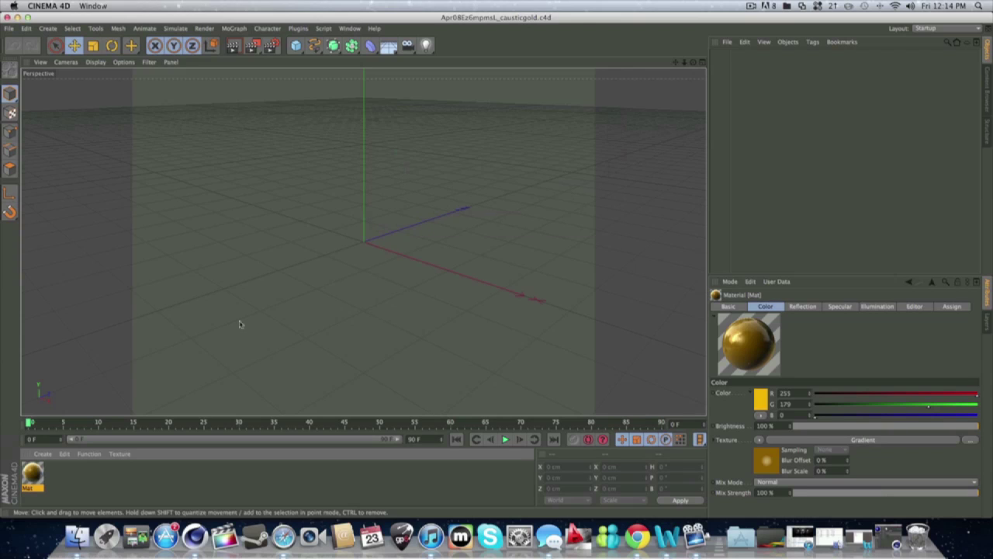
pyautogui.click(6, 17)
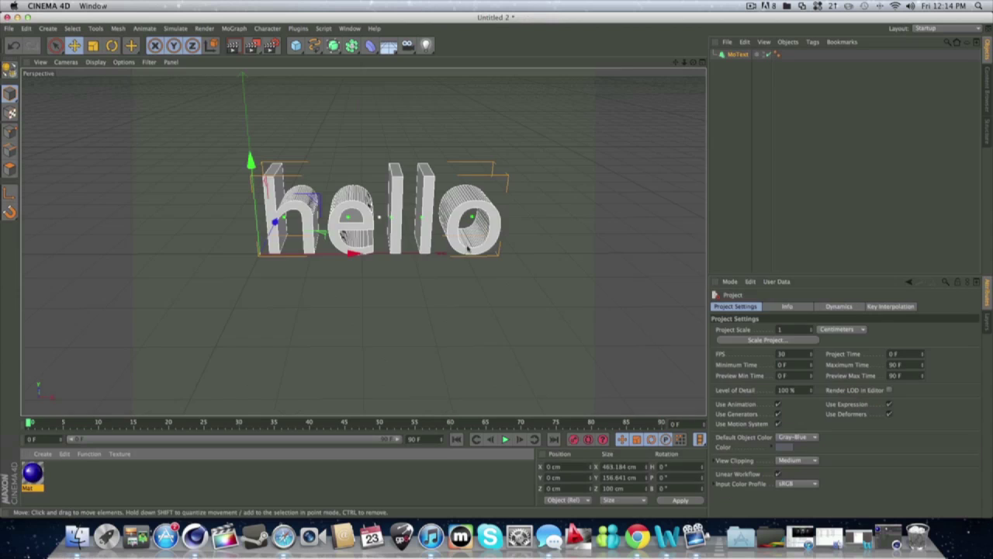
# Load the "gold" material file from the Desktop and apply the gold material to the MoText object.
pyautogui.click(42, 454)
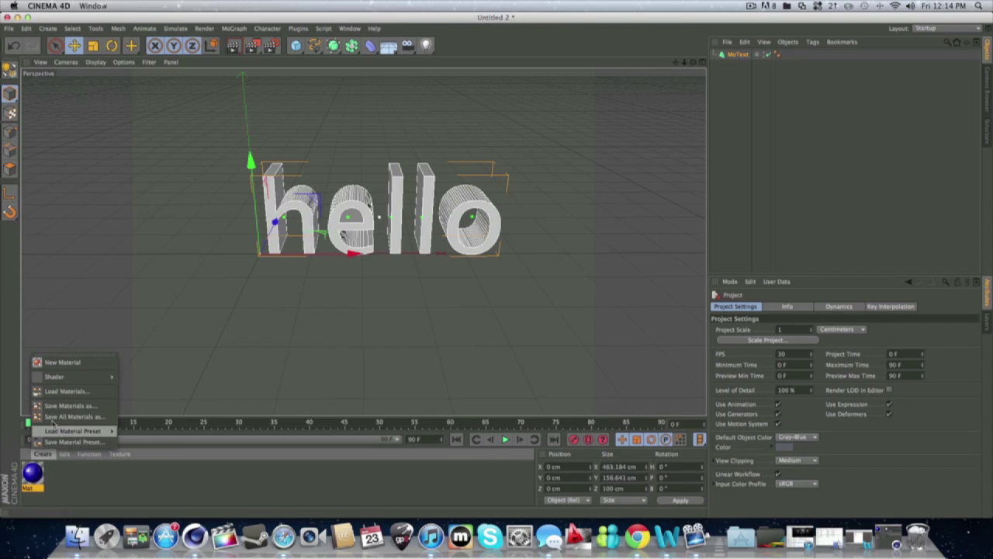
pyautogui.click(64, 391)
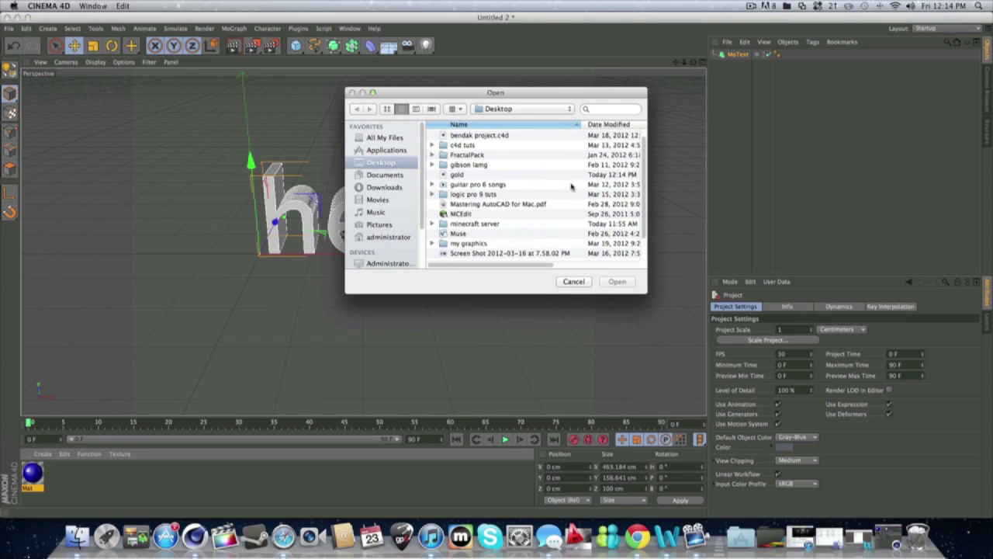
pyautogui.click(461, 178)
pyautogui.click(620, 282)
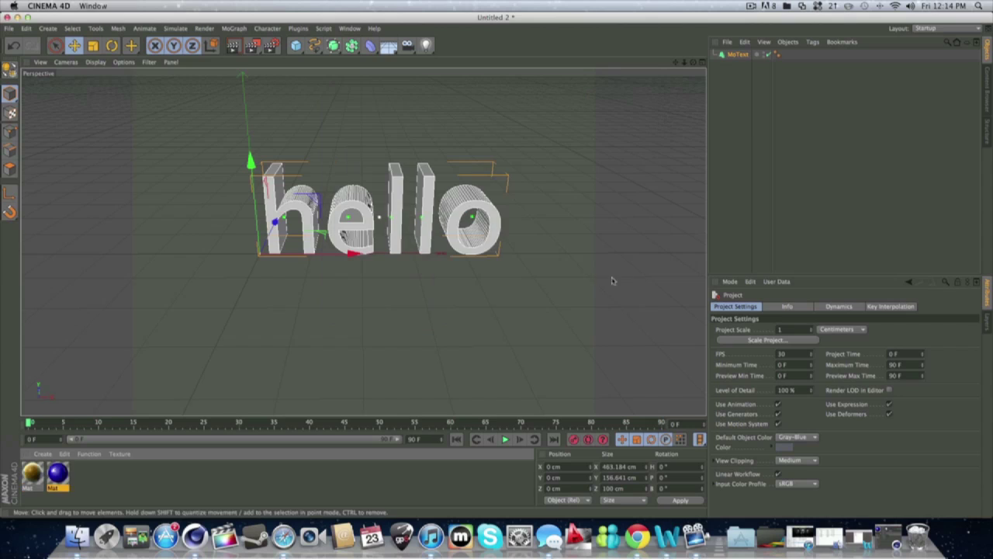
pyautogui.moveTo(35, 477); pyautogui.dragTo(771, 57)
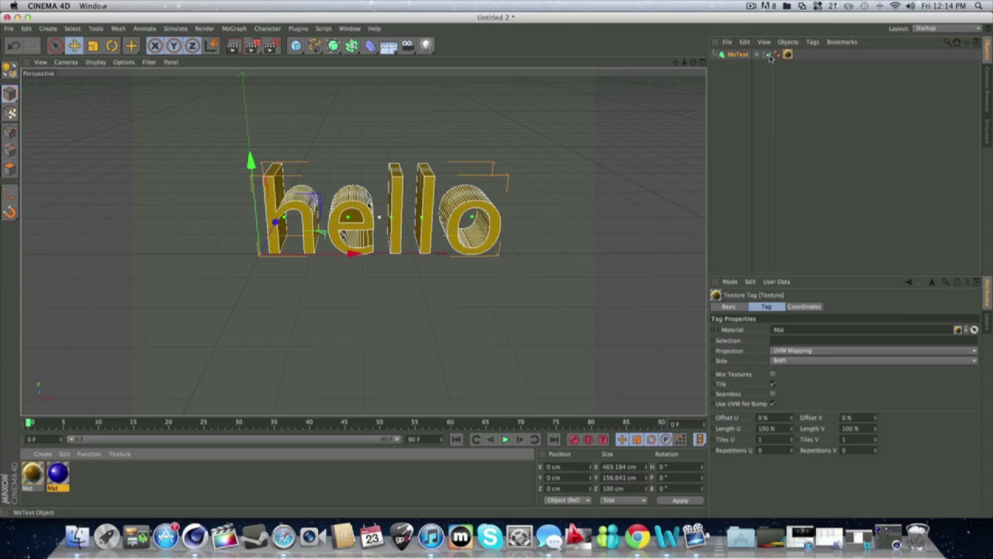
# Deselect the text and render the active view from two different angles to examine the gold material.
pyautogui.click(833, 237)
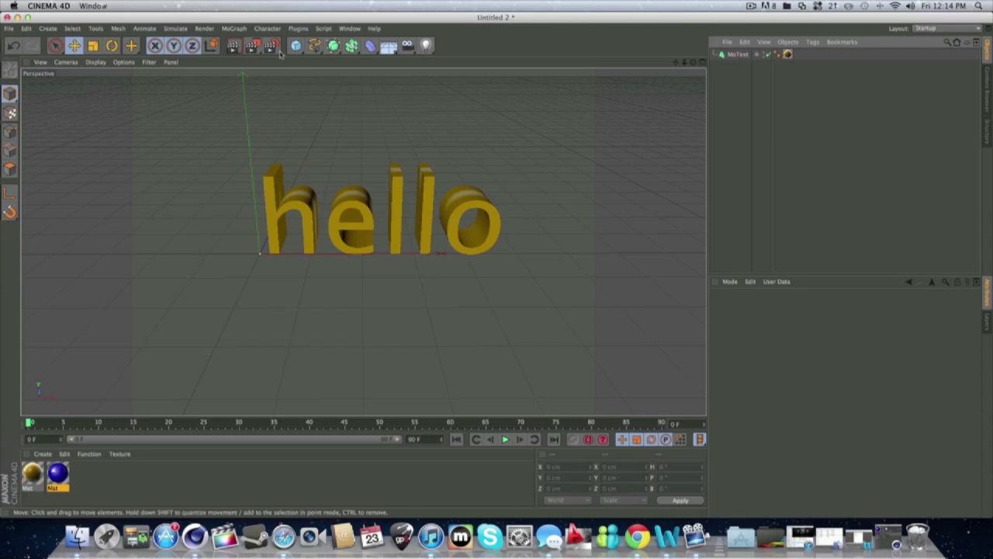
pyautogui.click(233, 45)
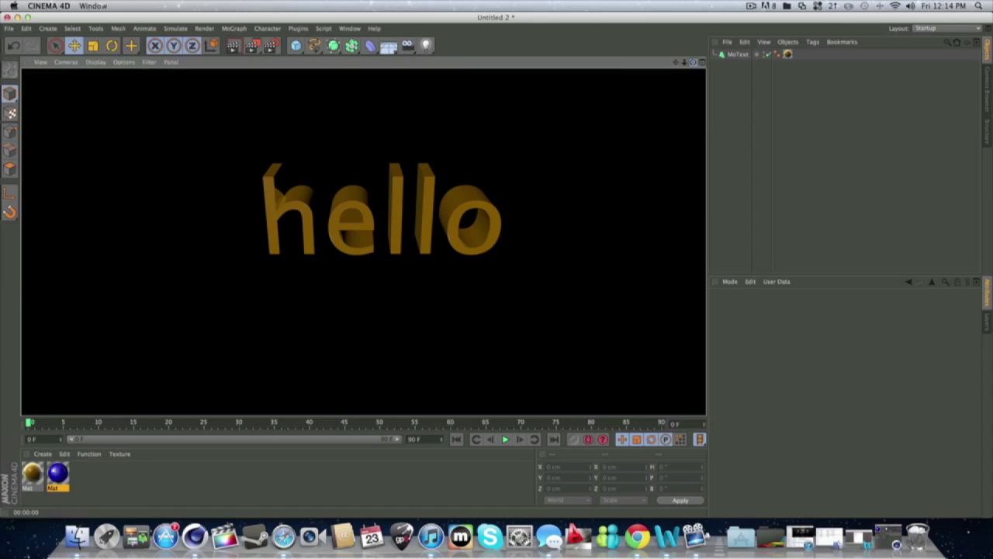
pyautogui.moveTo(693, 62); pyautogui.dragTo(664, 63)
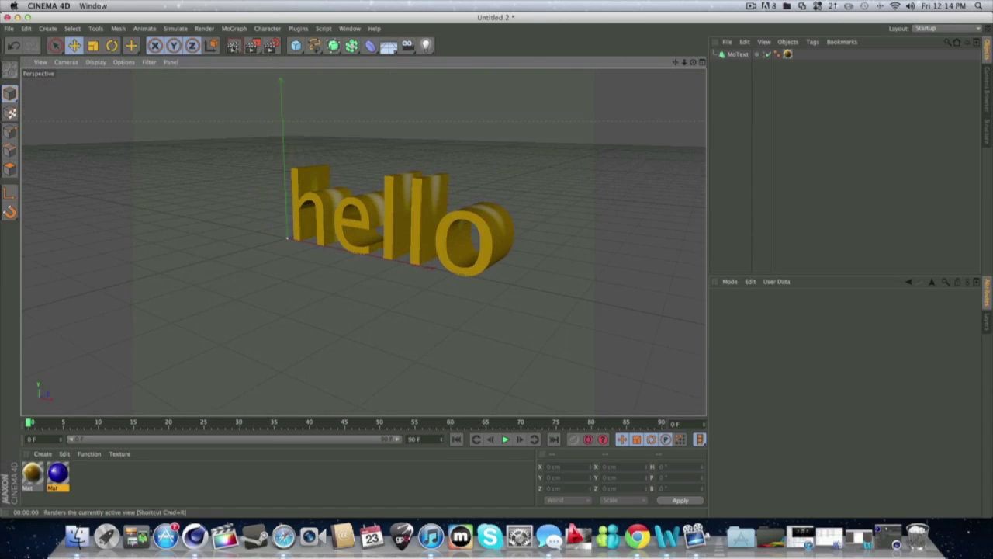
pyautogui.click(234, 45)
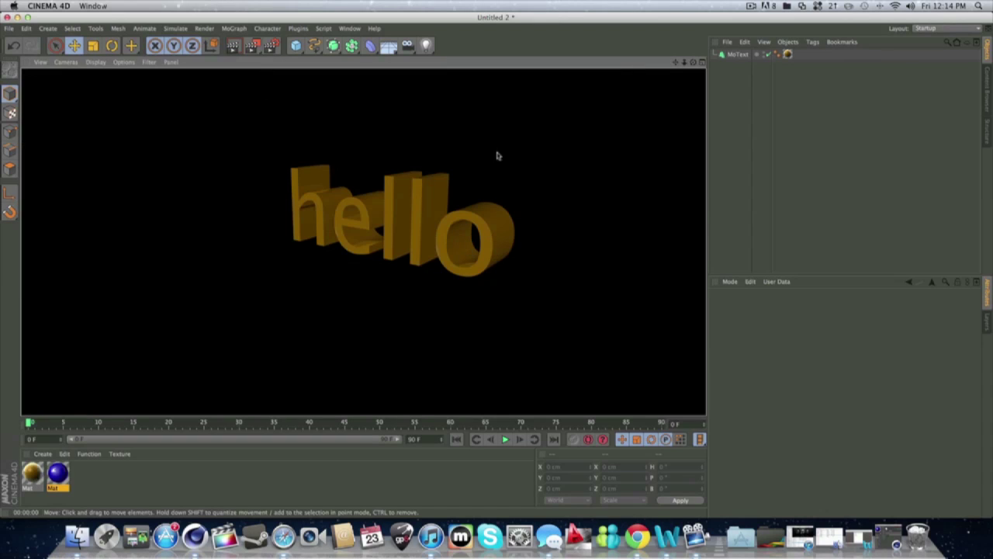
pyautogui.click(598, 205)
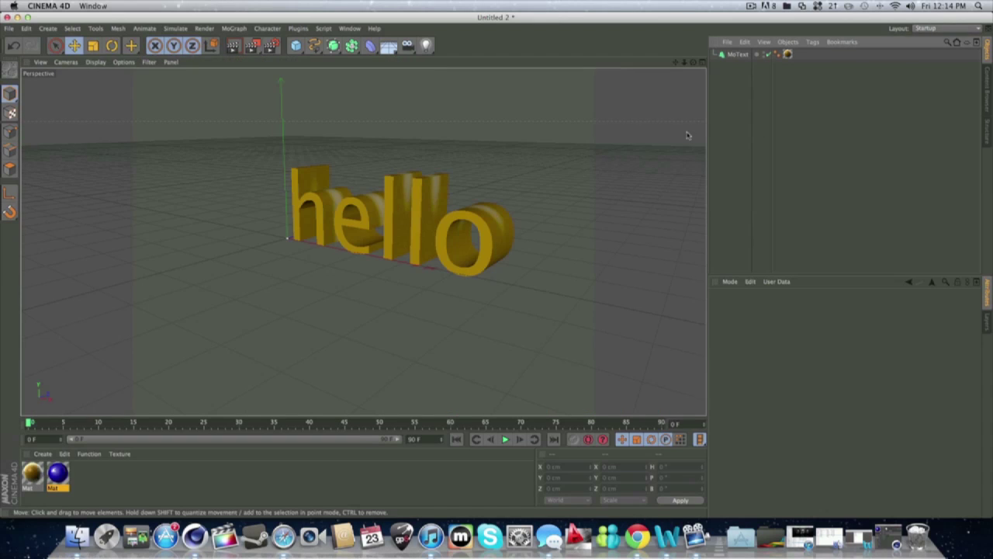
# Remove the gold texture tag from the MoText object.
pyautogui.moveTo(693, 62); pyautogui.dragTo(665, 63)
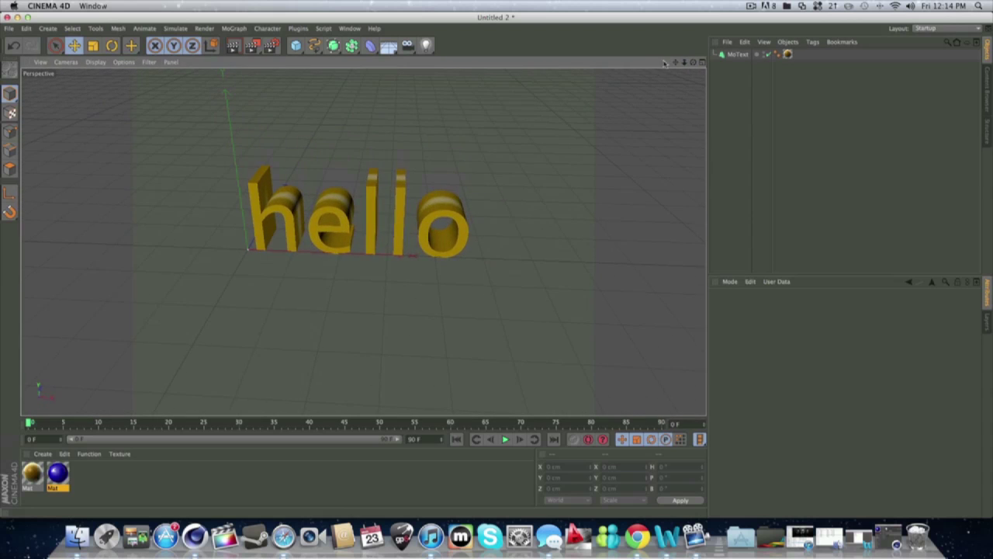
pyautogui.click(787, 53)
pyautogui.press('Delete')
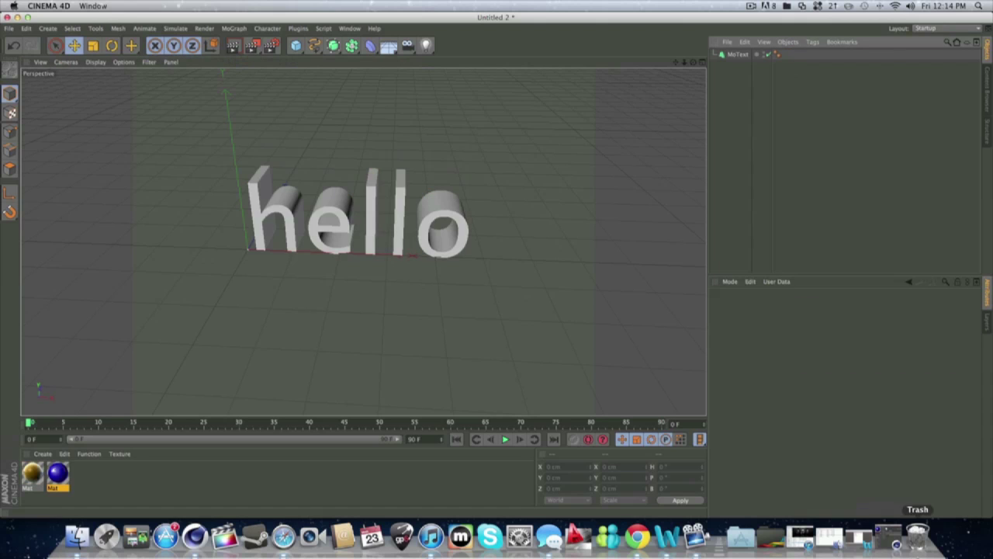
# Switch to the Word notes to check the topic list, keep the document open unsaved, and return to Cinema 4D.
pyautogui.click(851, 538)
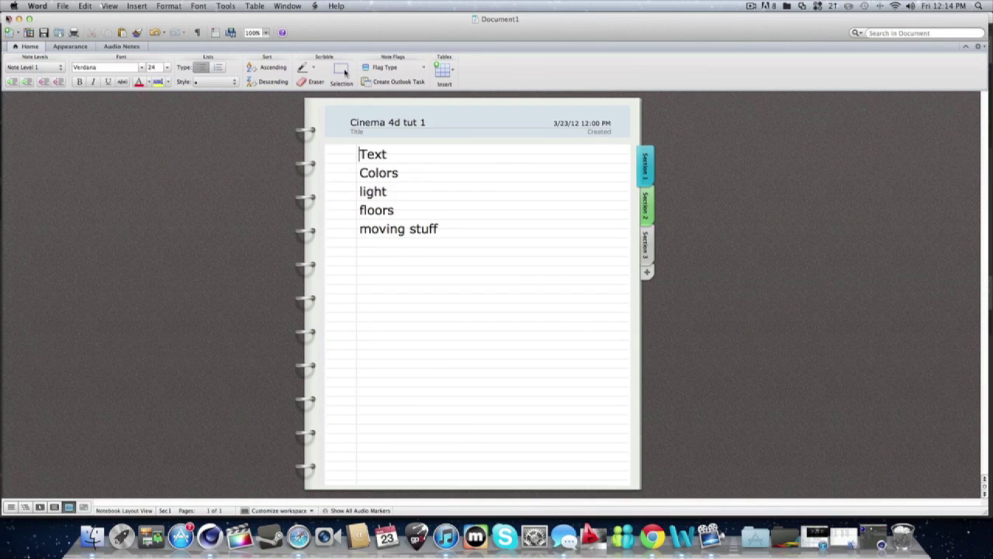
pyautogui.press('super+w')
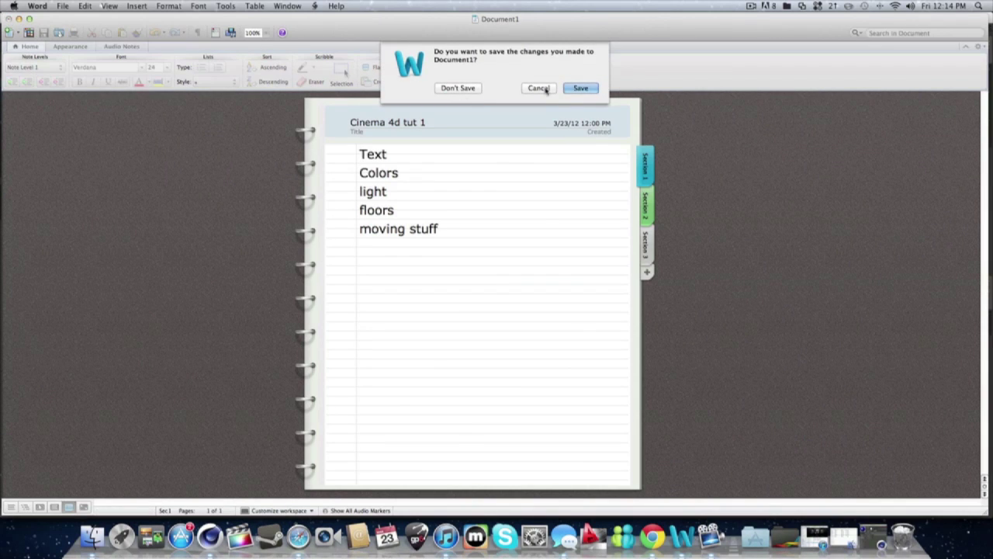
pyautogui.click(543, 87)
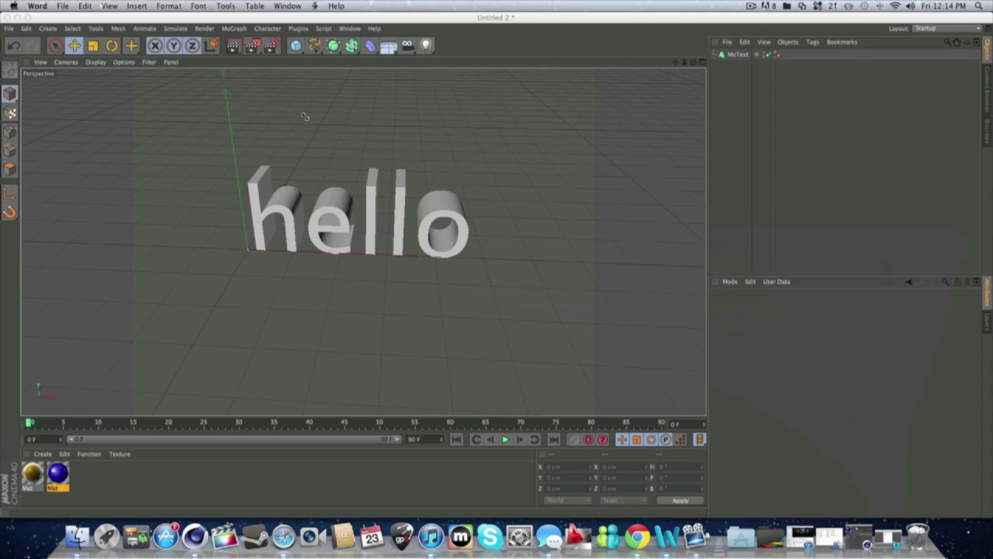
# Add a Light, place it in front of the text at about X 235, Y 200, Z -252 cm, and render the view.
pyautogui.click(429, 46)
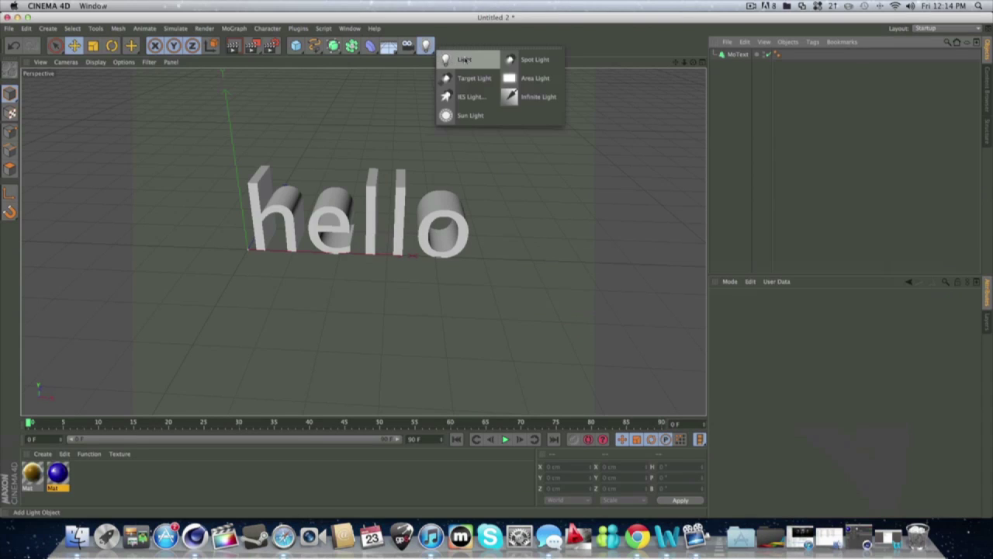
pyautogui.click(471, 61)
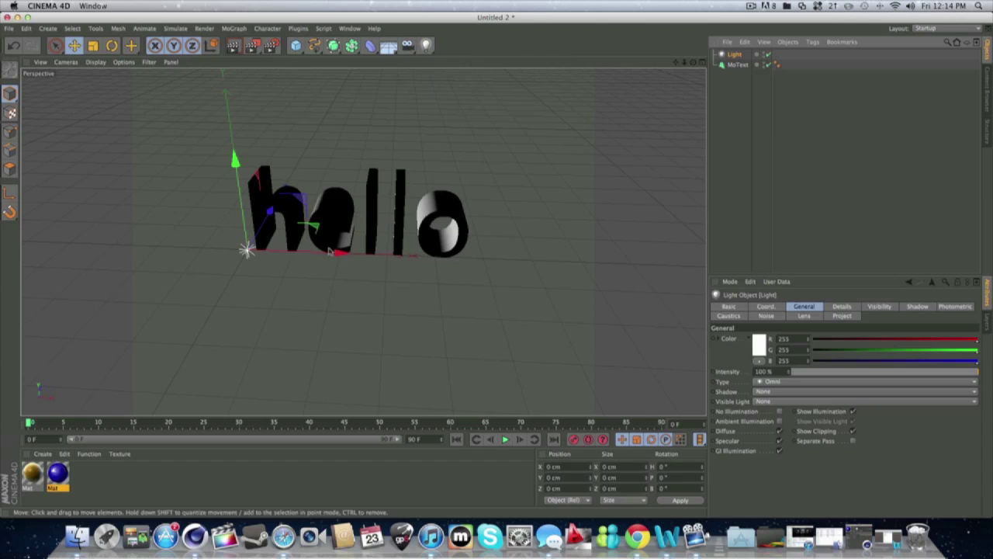
pyautogui.moveTo(340, 264); pyautogui.dragTo(447, 265)
pyautogui.moveTo(363, 219); pyautogui.dragTo(340, 141)
pyautogui.click(233, 45)
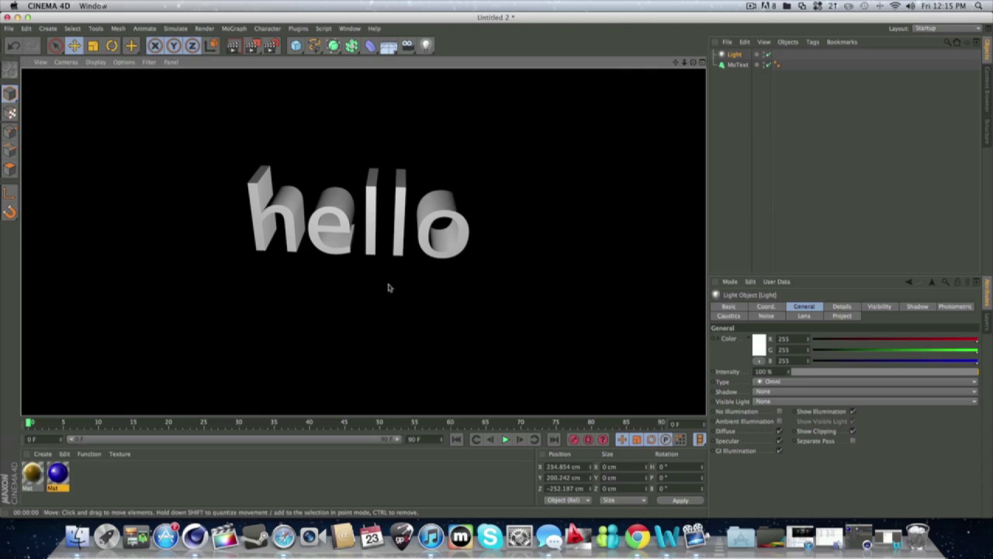
pyautogui.click(350, 275)
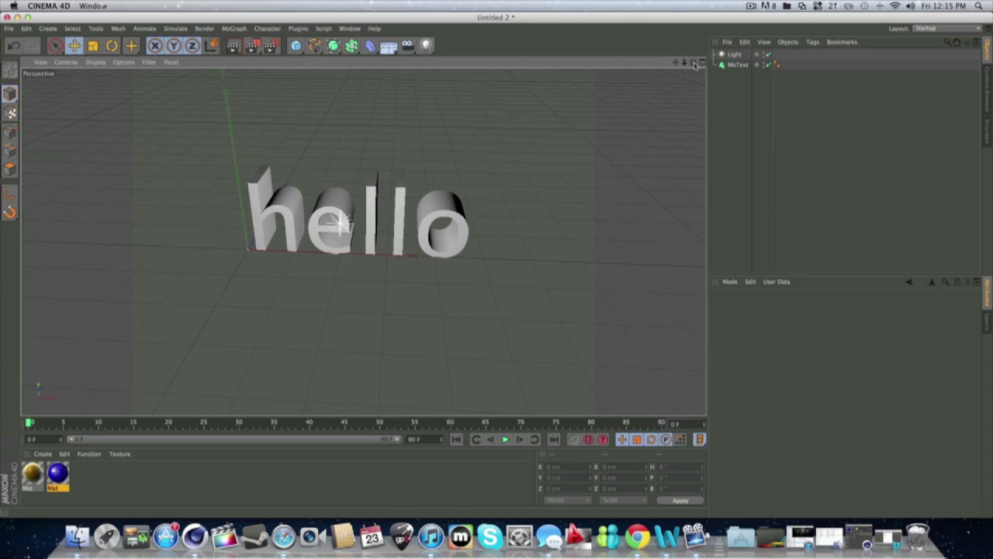
# Lower the Light object's intensity to about 49%, render the active view to check the dimmer text, and deselect the light.
pyautogui.moveTo(695, 66)
pyautogui.mouseDown()
pyautogui.moveTo(644, 70)
pyautogui.moveTo(698, 67)
pyautogui.moveTo(648, 69)
pyautogui.moveTo(679, 67)
pyautogui.mouseUp()
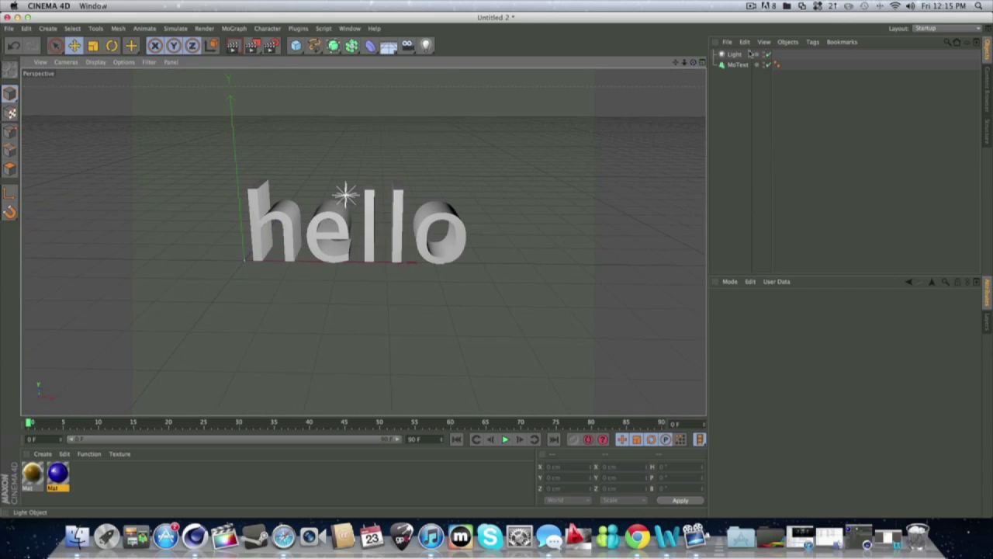
pyautogui.click(736, 55)
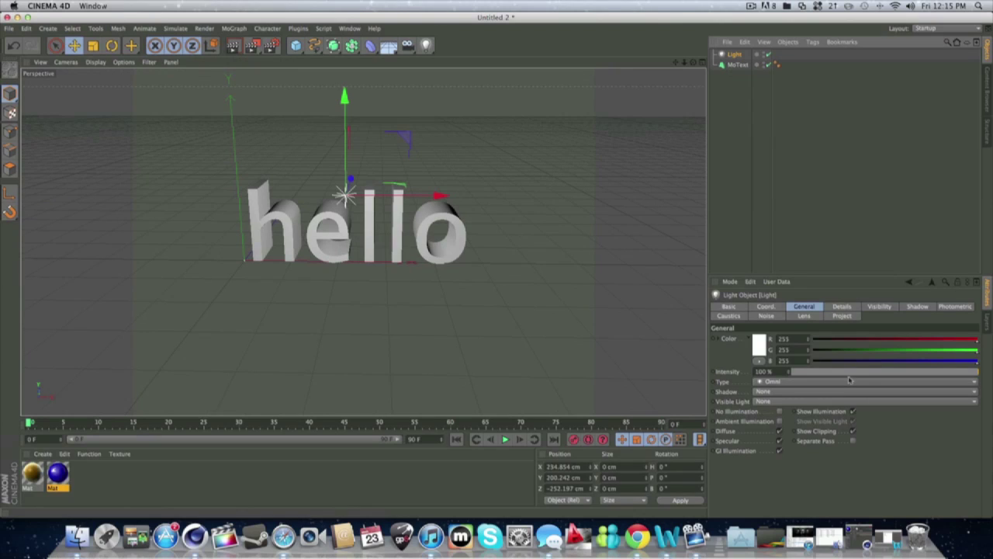
pyautogui.moveTo(980, 375); pyautogui.dragTo(913, 372)
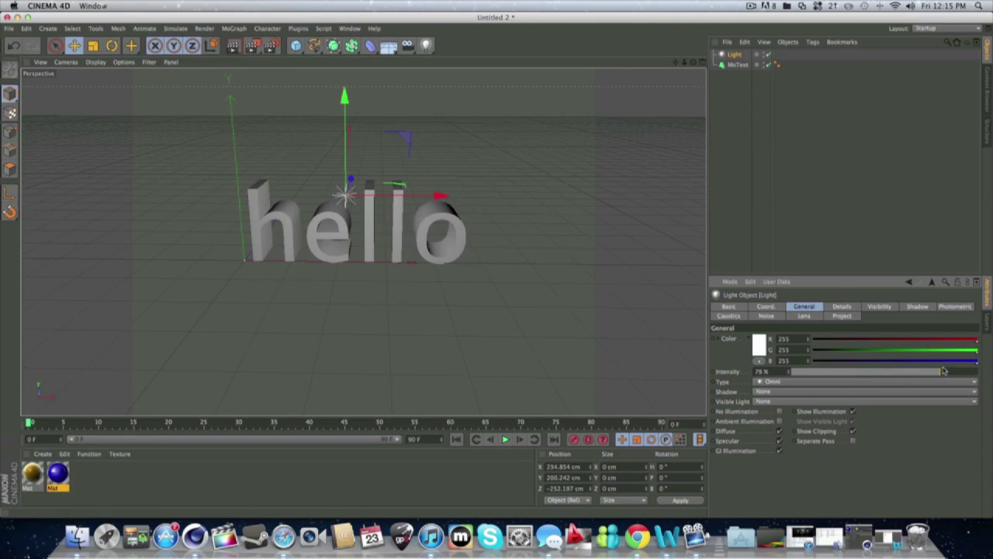
pyautogui.moveTo(943, 371); pyautogui.dragTo(880, 371)
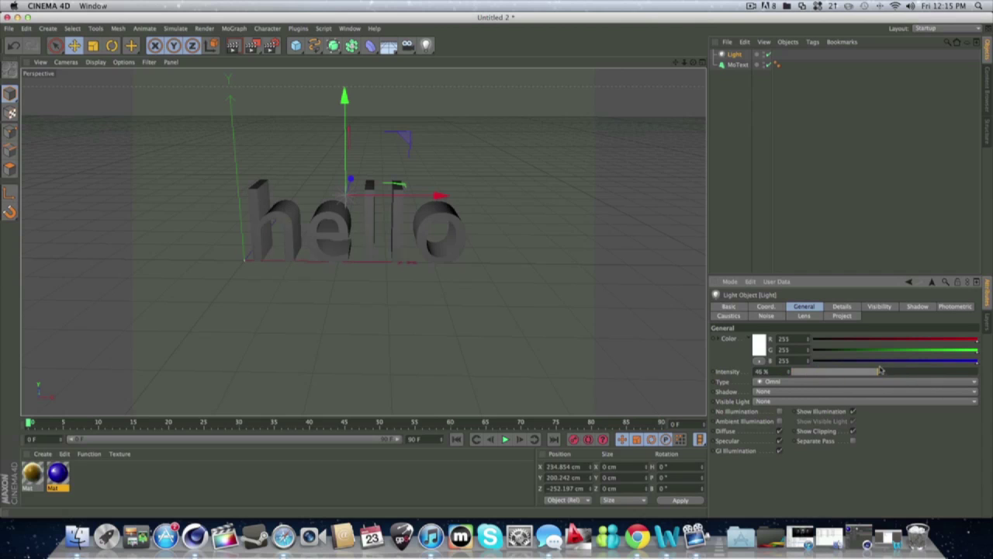
pyautogui.click(233, 45)
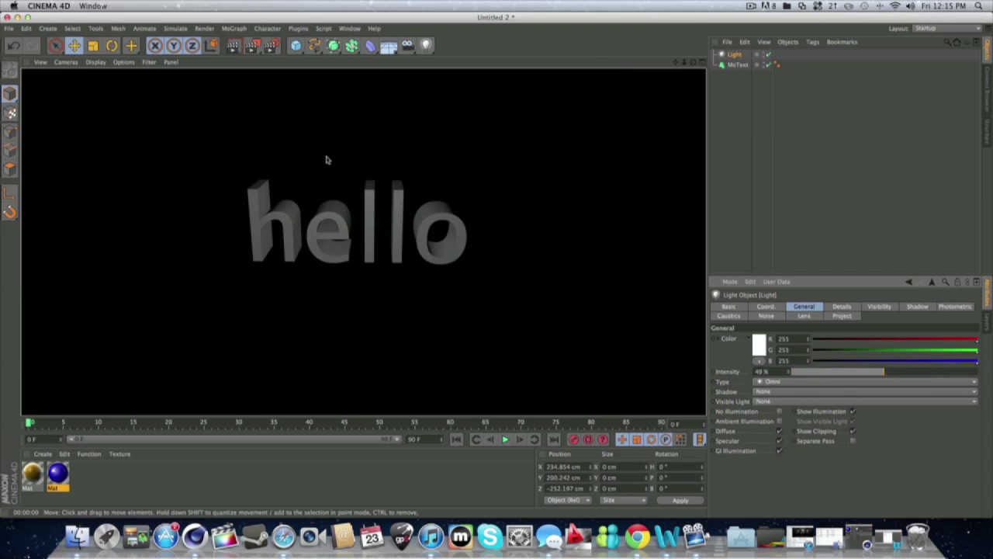
pyautogui.click(791, 165)
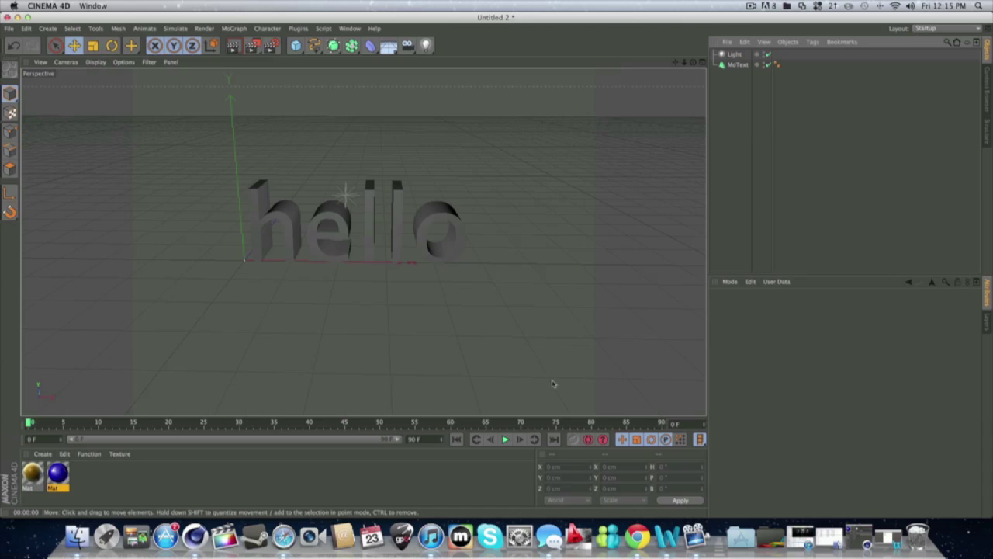
# Switch to the Word notes to check the topic list, return to Cinema 4D, and render the active view again.
pyautogui.click(889, 535)
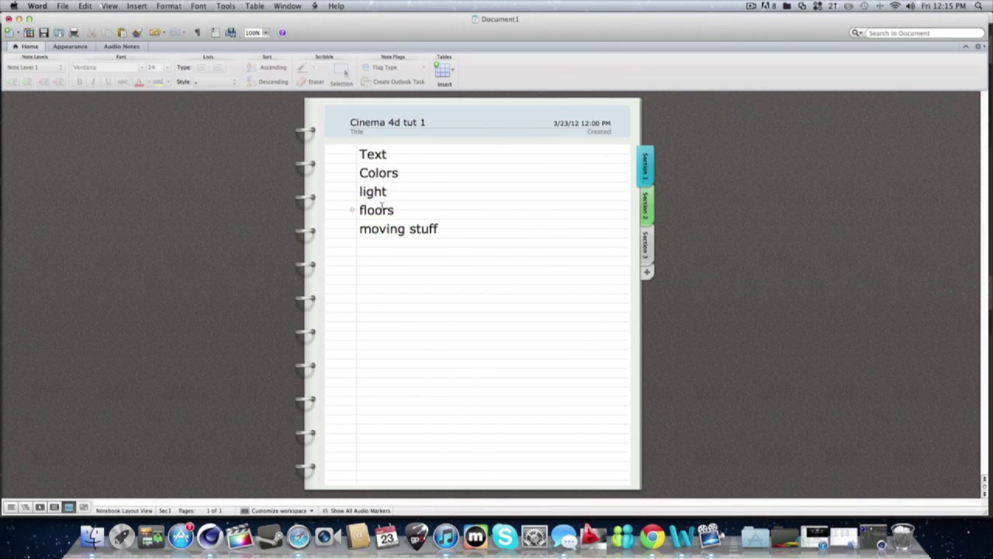
pyautogui.click(18, 19)
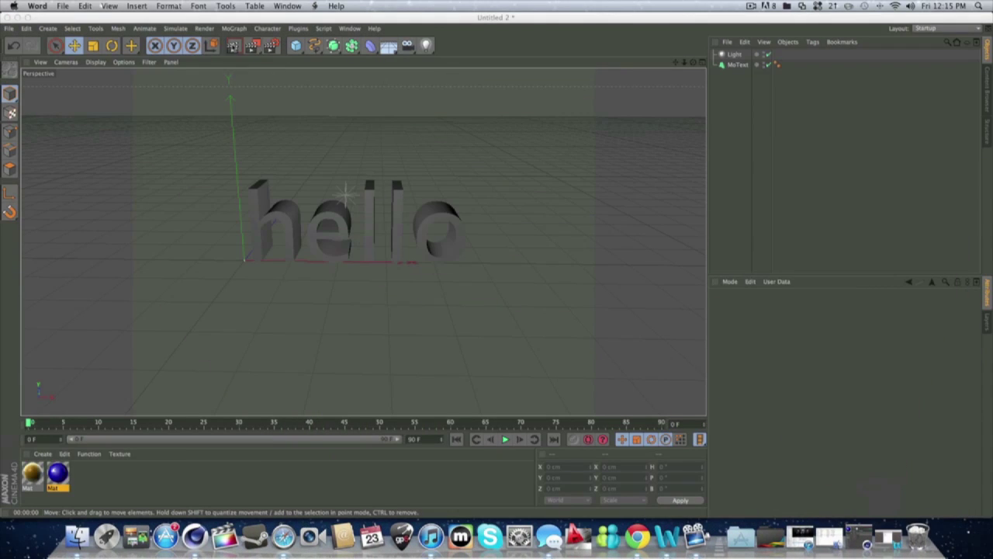
pyautogui.click(234, 45)
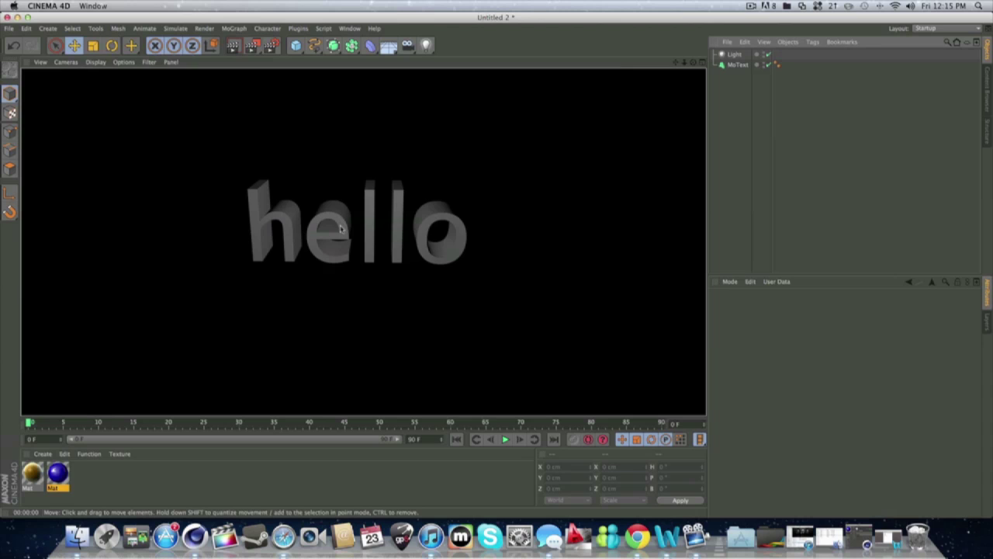
pyautogui.click(727, 217)
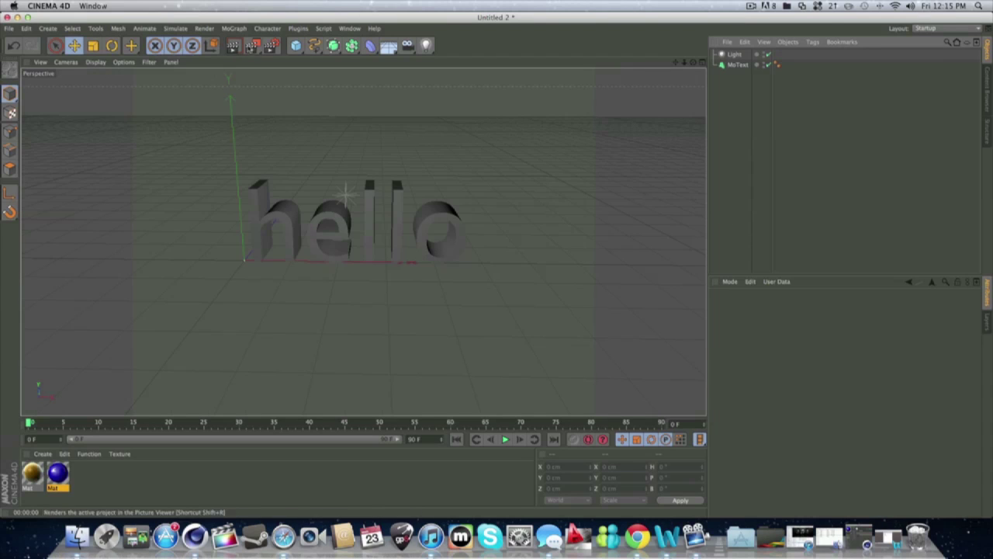
# Add a Floor object, set its X, Y and Z scale to 10000000, and render the active view.
pyautogui.click(389, 46)
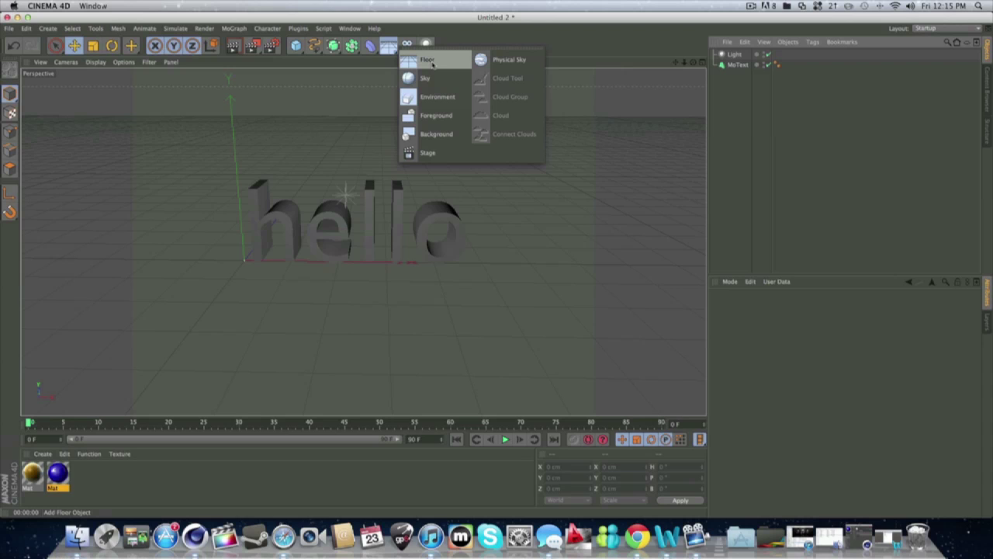
pyautogui.click(427, 61)
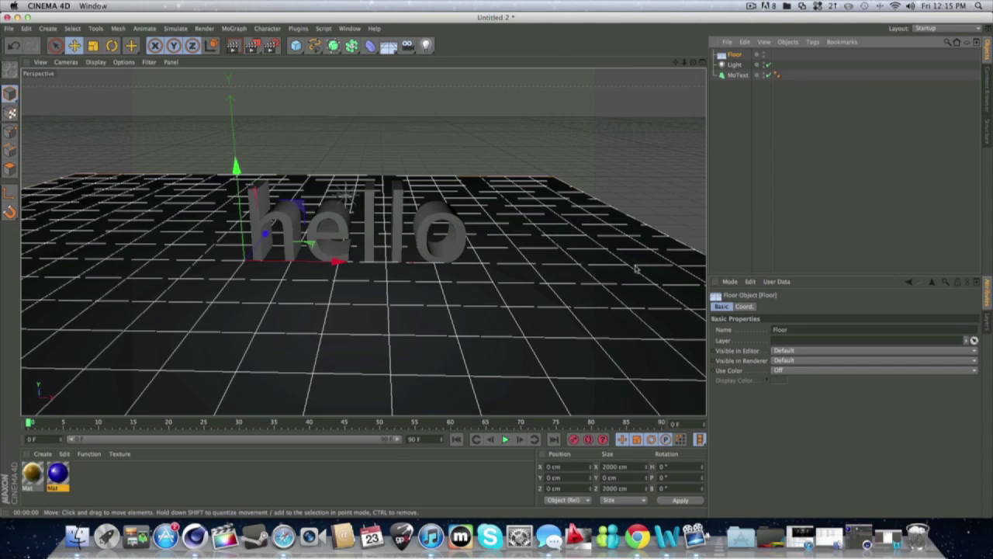
pyautogui.click(744, 307)
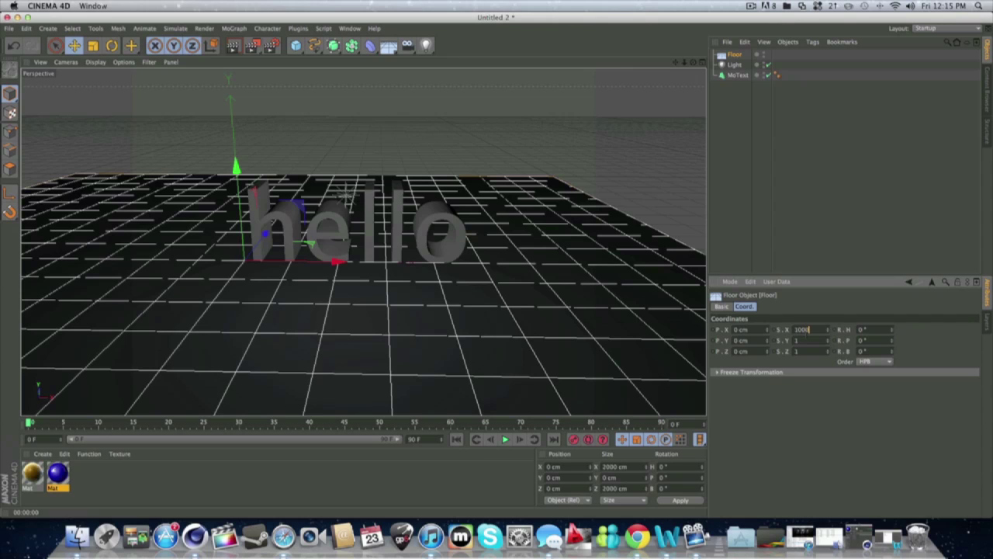
pyautogui.click(804, 340)
pyautogui.write('10000000')
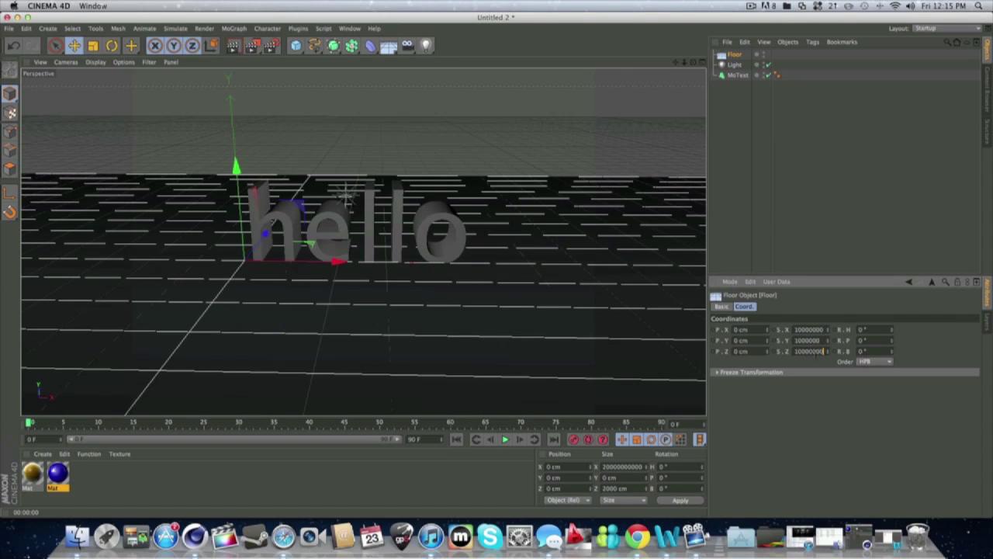
pyautogui.press('Return')
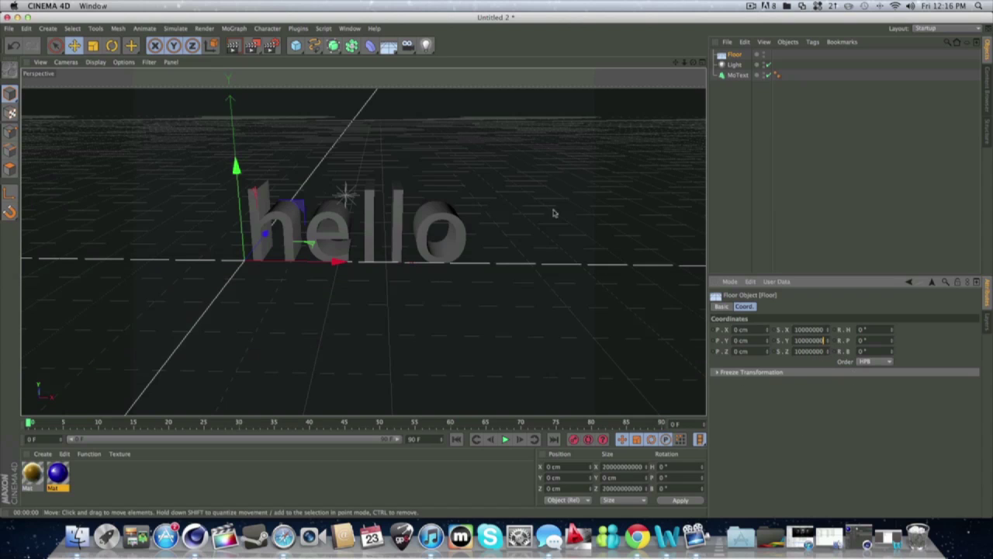
pyautogui.press('super+r')
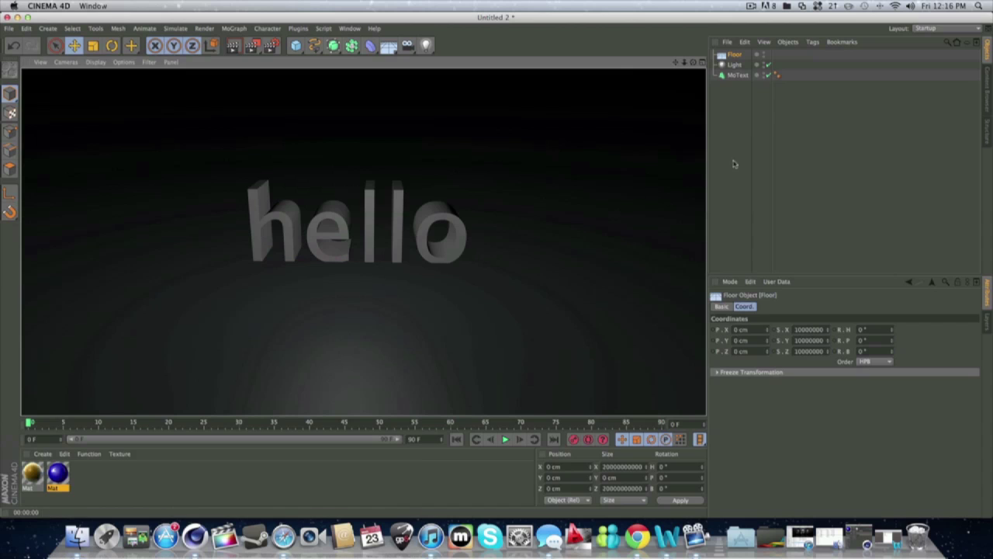
pyautogui.click(736, 75)
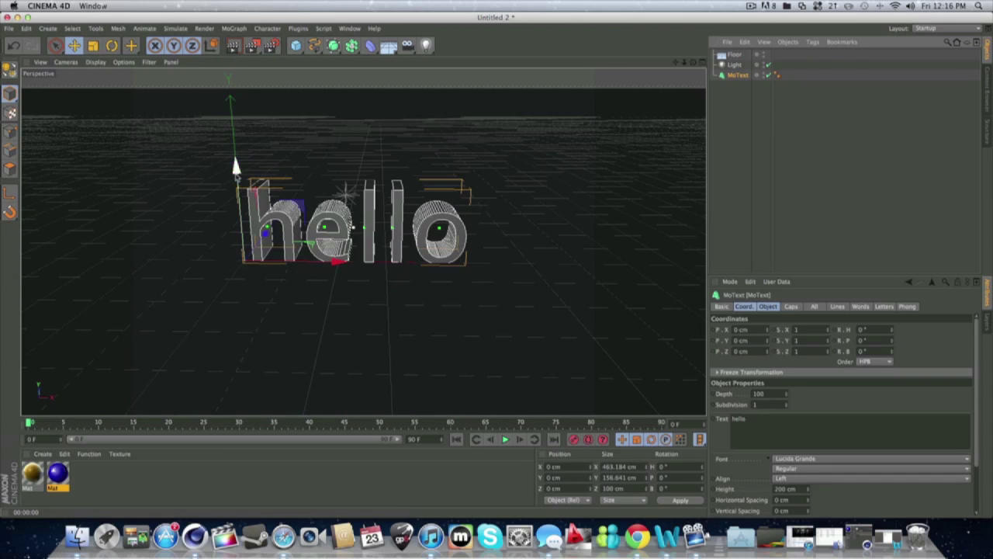
# Create a new material for the floor and set its color to white (R 255, G 255, B 255).
pyautogui.click(734, 55)
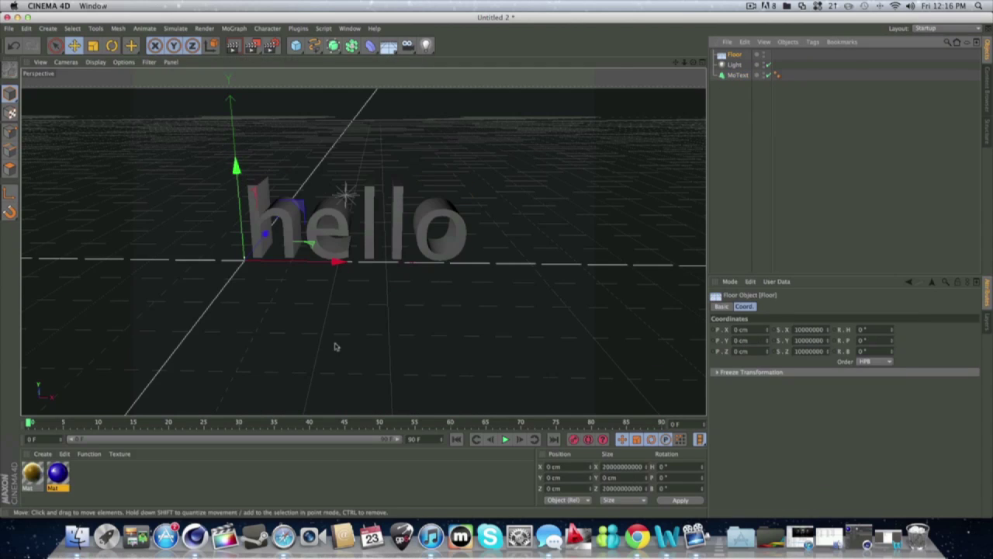
pyautogui.click(52, 456)
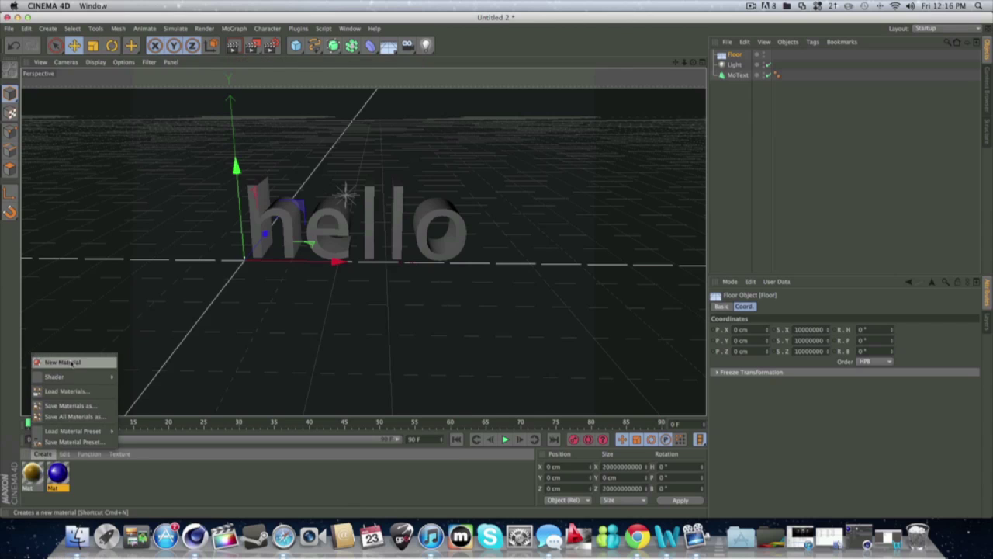
pyautogui.click(63, 361)
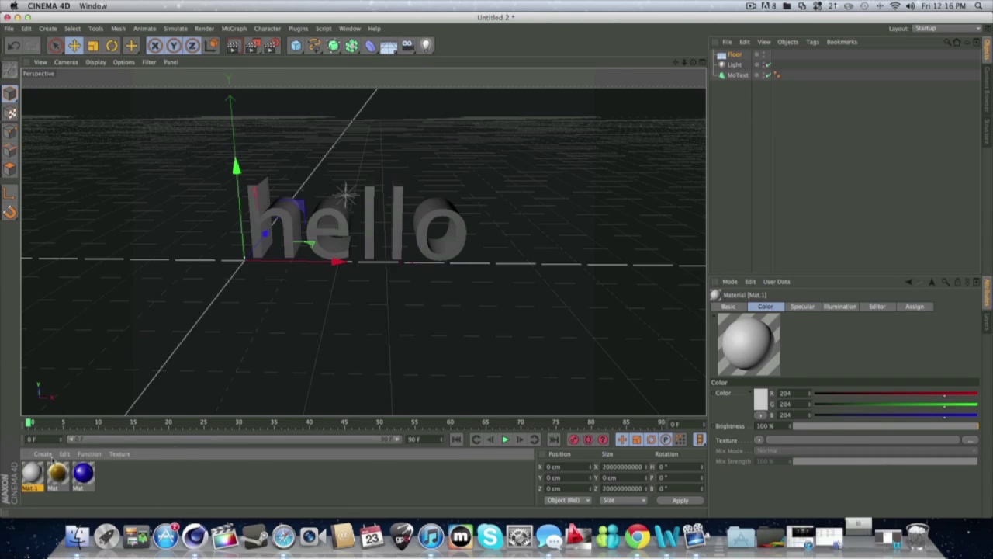
pyautogui.doubleClick(32, 472)
pyautogui.click(245, 215)
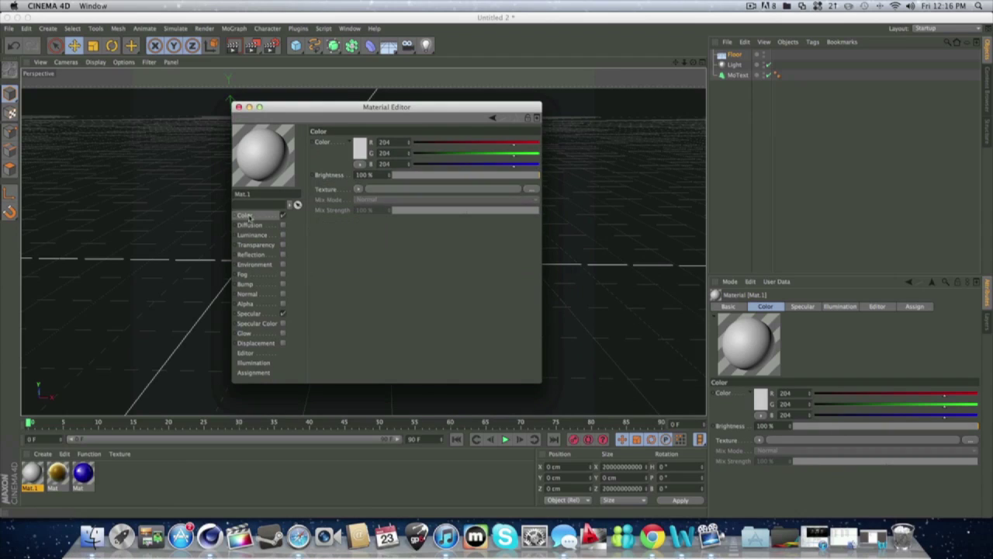
pyautogui.moveTo(515, 165); pyautogui.dragTo(560, 147)
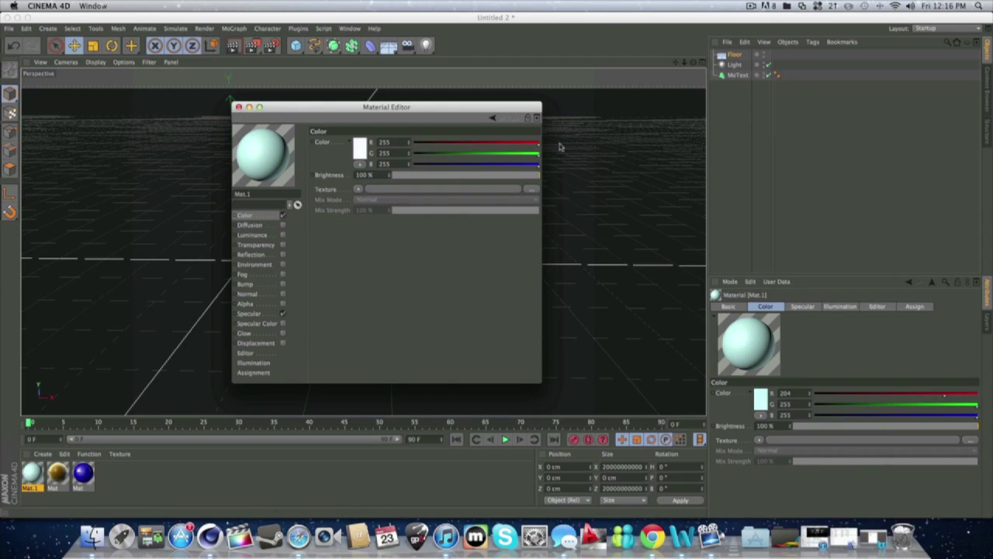
# Enable Reflection on the new white material, set its reflection brightness to 50%, and close the Material Editor.
pyautogui.click(283, 254)
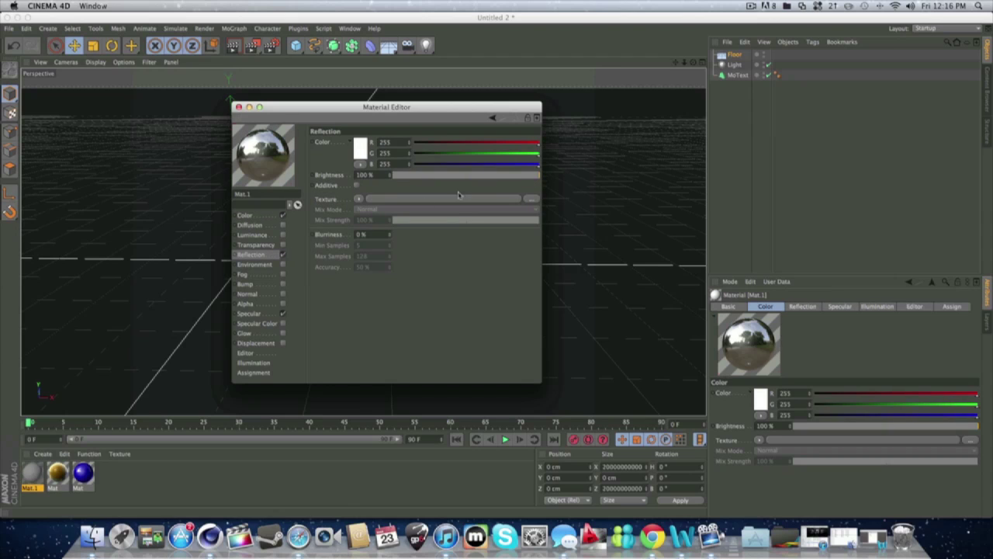
pyautogui.moveTo(535, 175); pyautogui.dragTo(437, 175)
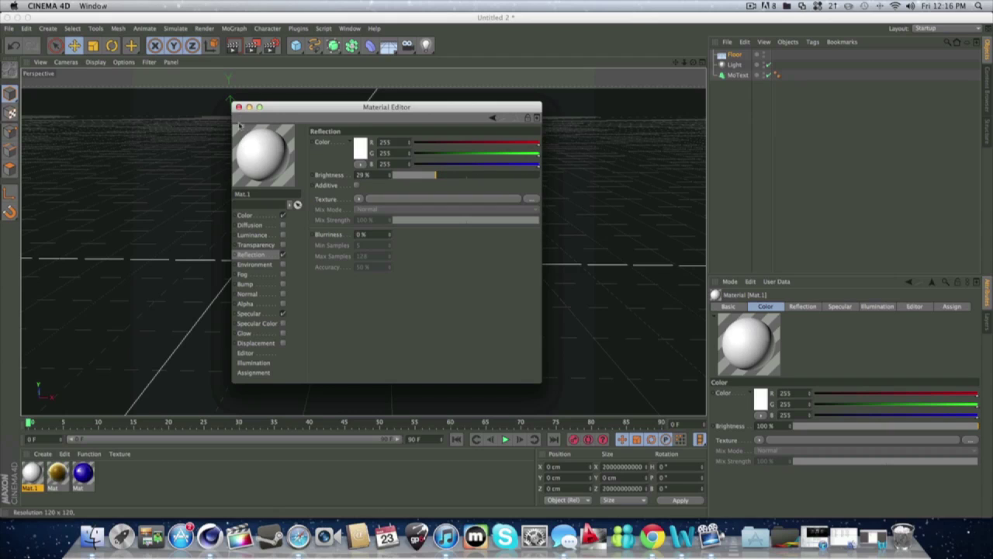
pyautogui.moveTo(441, 178); pyautogui.dragTo(466, 177)
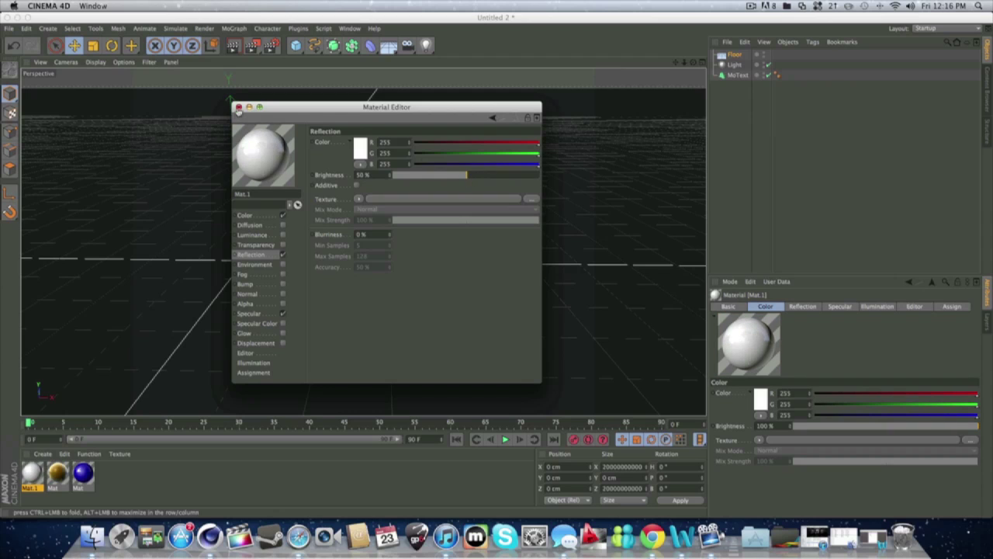
pyautogui.click(239, 107)
# Apply the reflective white material to the Floor object and render the active view to check the text's reflection.
pyautogui.moveTo(830, 167); pyautogui.dragTo(774, 55)
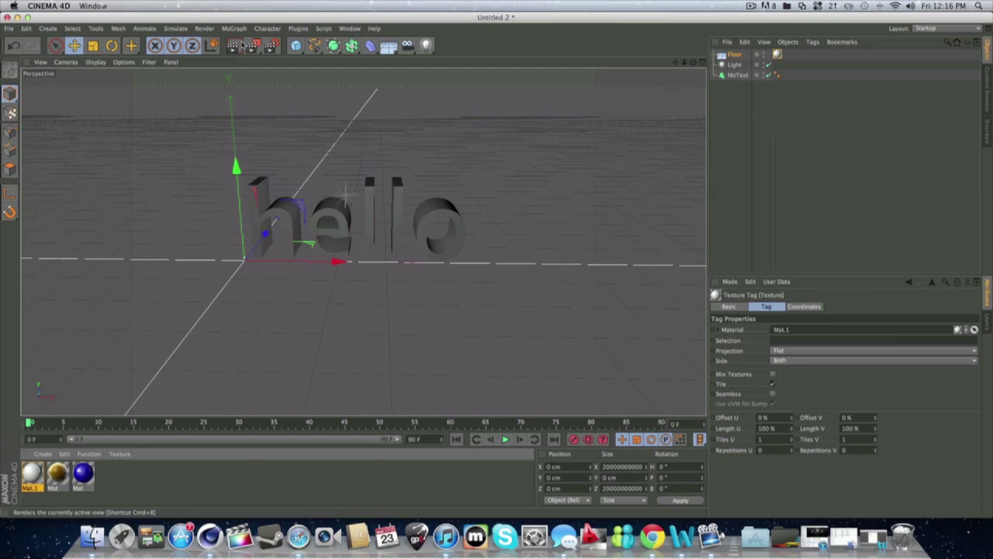
pyautogui.click(234, 45)
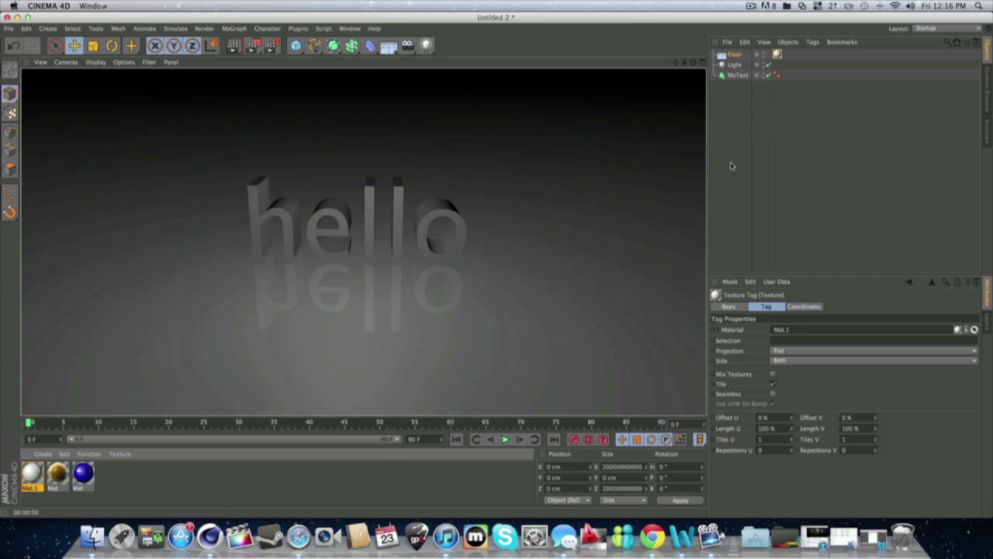
pyautogui.click(715, 53)
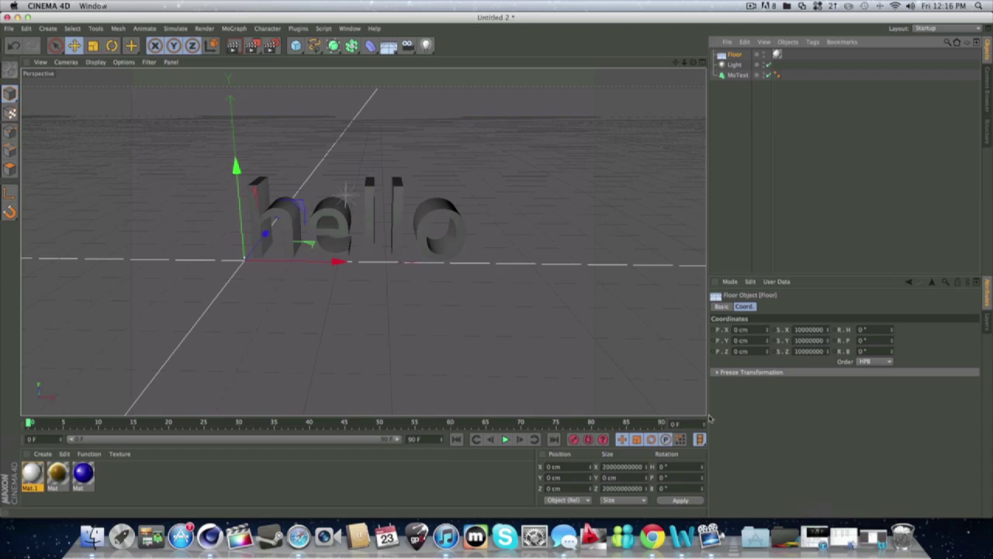
# Switch to the Word notes to check the next topic and return to Cinema 4D.
pyautogui.click(873, 537)
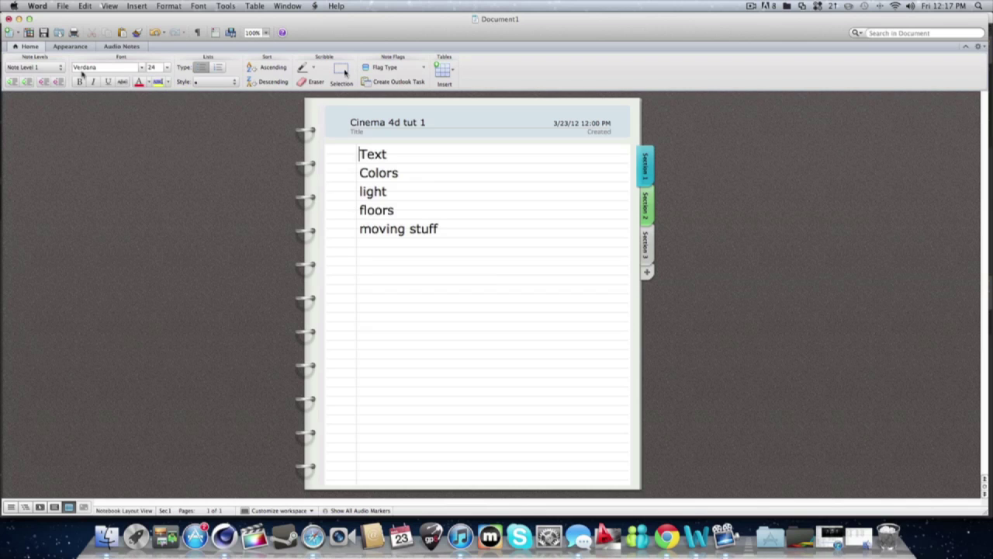
pyautogui.click(19, 18)
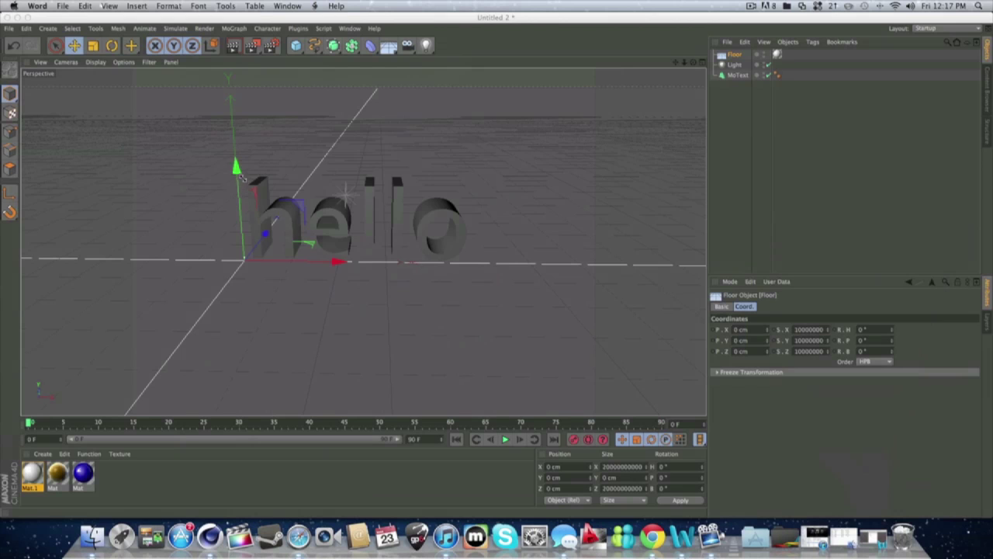
# Move the "hello" MoText to about X -13.4, Y 7.4 cm and the Light to about Z -271.7 cm.
pyautogui.click(442, 225)
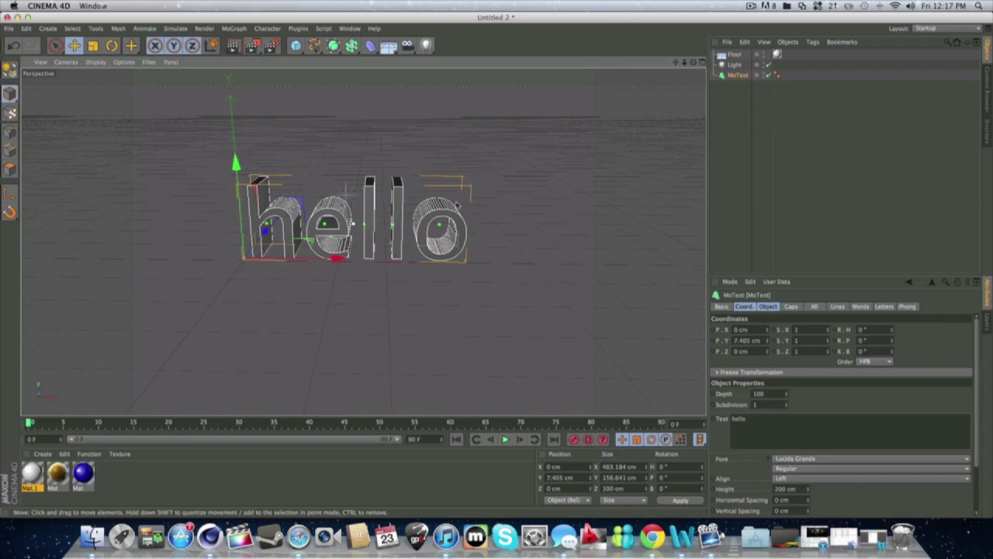
pyautogui.moveTo(359, 262)
pyautogui.mouseDown()
pyautogui.moveTo(350, 258)
pyautogui.moveTo(415, 256)
pyautogui.moveTo(305, 257)
pyautogui.moveTo(375, 257)
pyautogui.mouseUp()
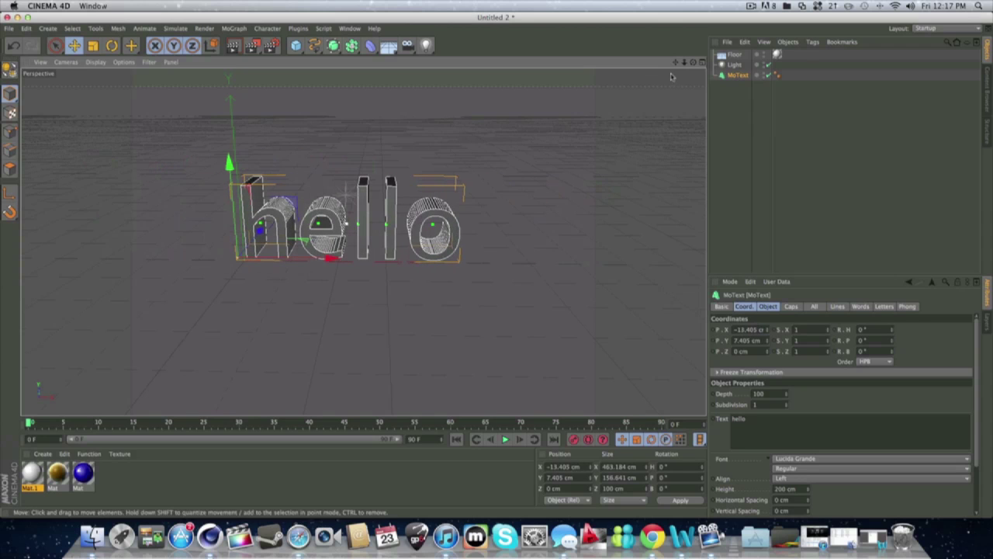
pyautogui.click(735, 65)
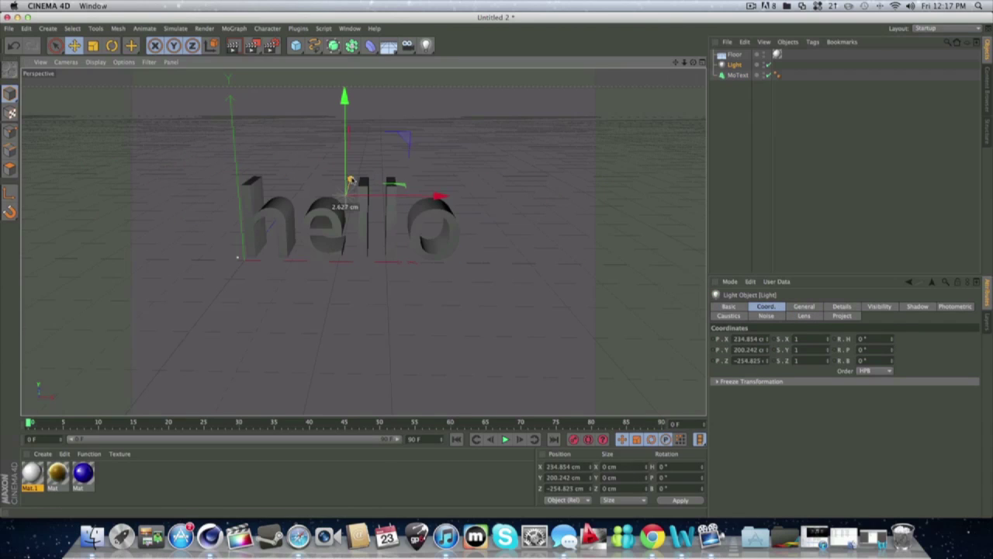
pyautogui.moveTo(376, 177); pyautogui.dragTo(376, 147)
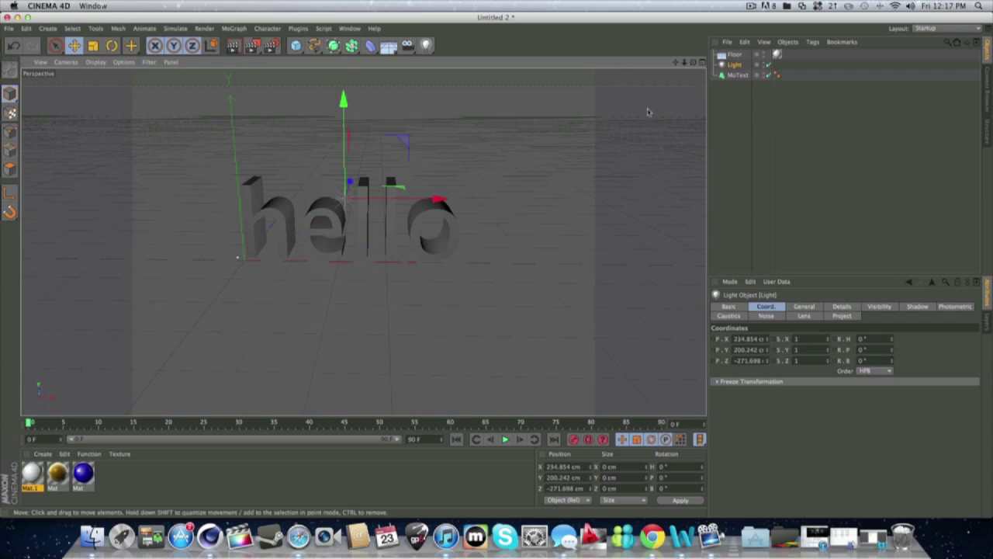
pyautogui.click(737, 76)
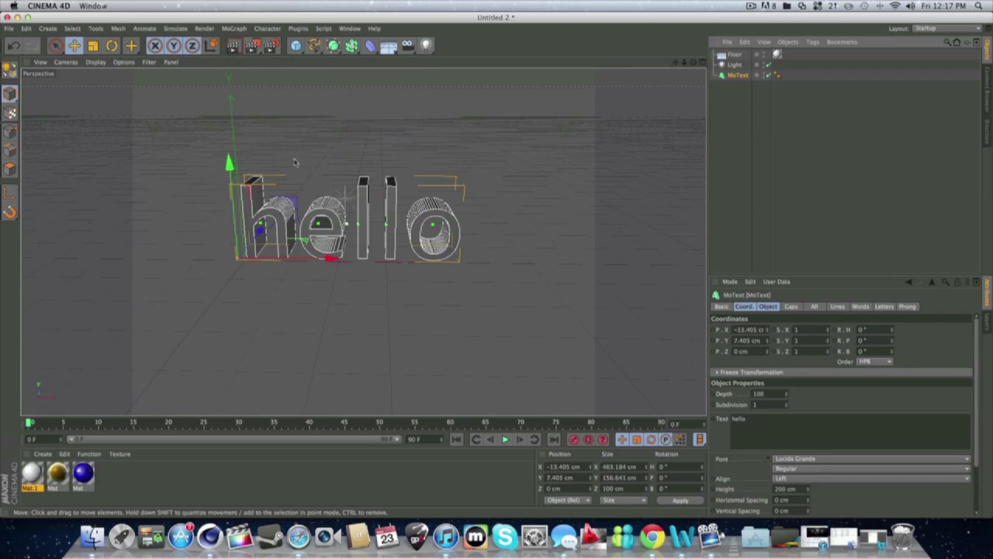
# Raise the "hello" MoText to about Y 119 cm and rotate it to about H 7.9°, P 13.3°, B 1.5°.
pyautogui.moveTo(228, 162); pyautogui.dragTo(222, 104)
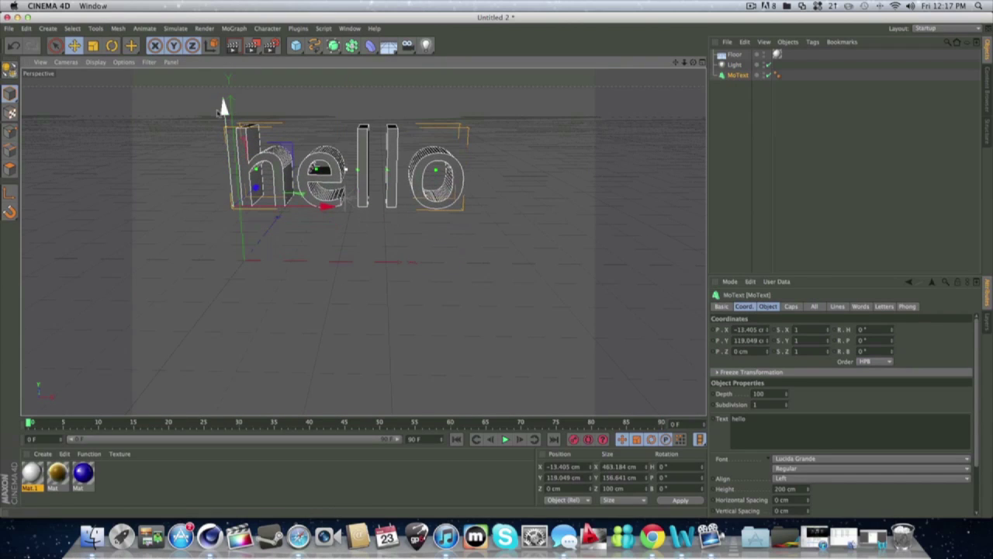
pyautogui.click(112, 46)
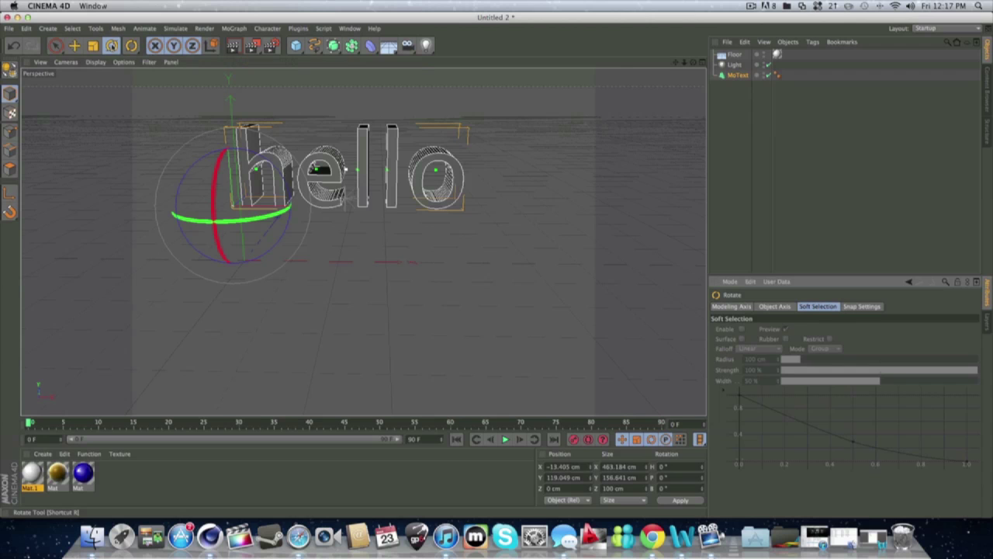
pyautogui.moveTo(207, 203); pyautogui.dragTo(256, 167)
pyautogui.moveTo(346, 198)
pyautogui.mouseDown()
pyautogui.moveTo(461, 262)
pyautogui.moveTo(344, 198)
pyautogui.mouseUp()
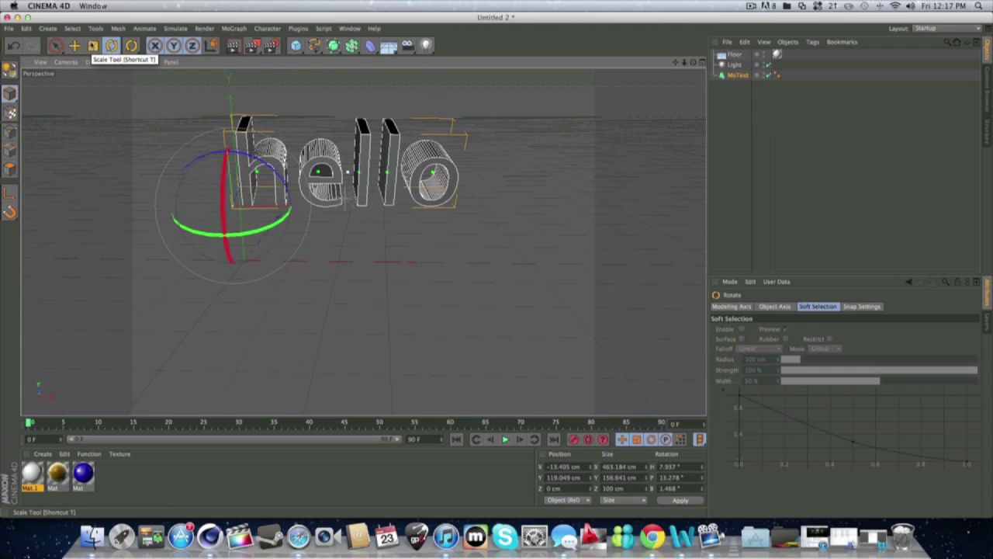
# Scale the "hello" MoText up to about 500.2 cm wide and 169.2 cm high.
pyautogui.click(111, 45)
pyautogui.moveTo(335, 209)
pyautogui.mouseDown()
pyautogui.moveTo(333, 194)
pyautogui.moveTo(343, 199)
pyautogui.mouseUp()
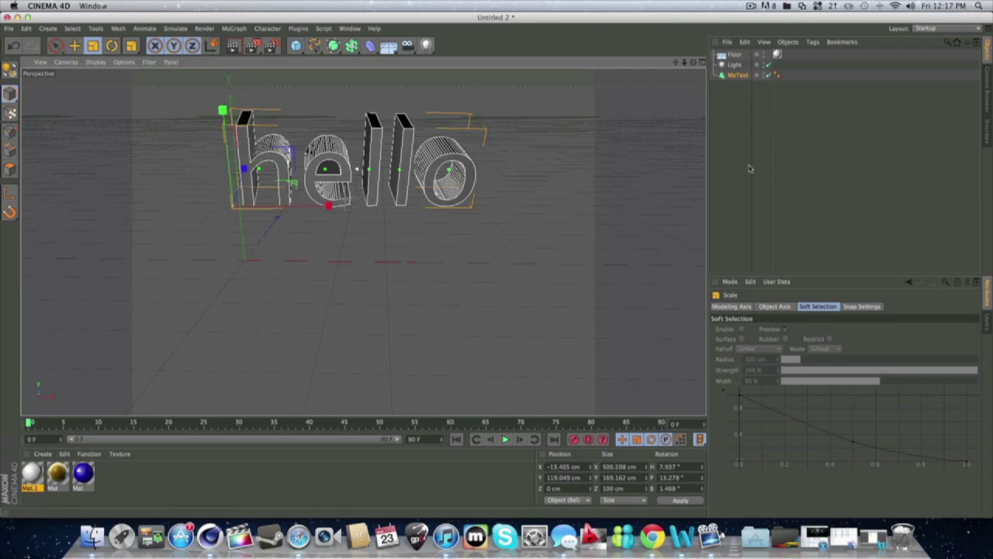
# Switch to the Word notes to check the remaining topics, return to Cinema 4D and select the Floor object.
pyautogui.click(872, 535)
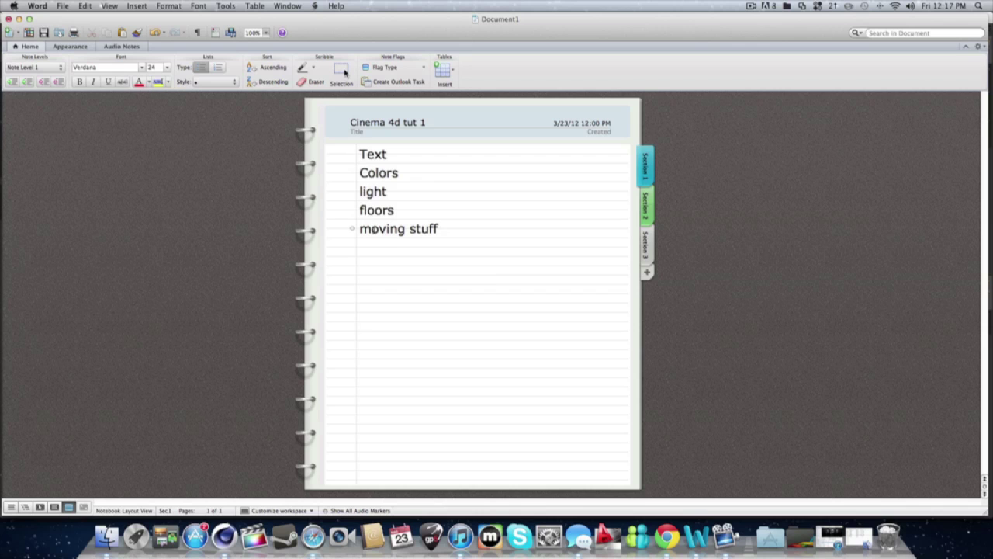
pyautogui.click(17, 19)
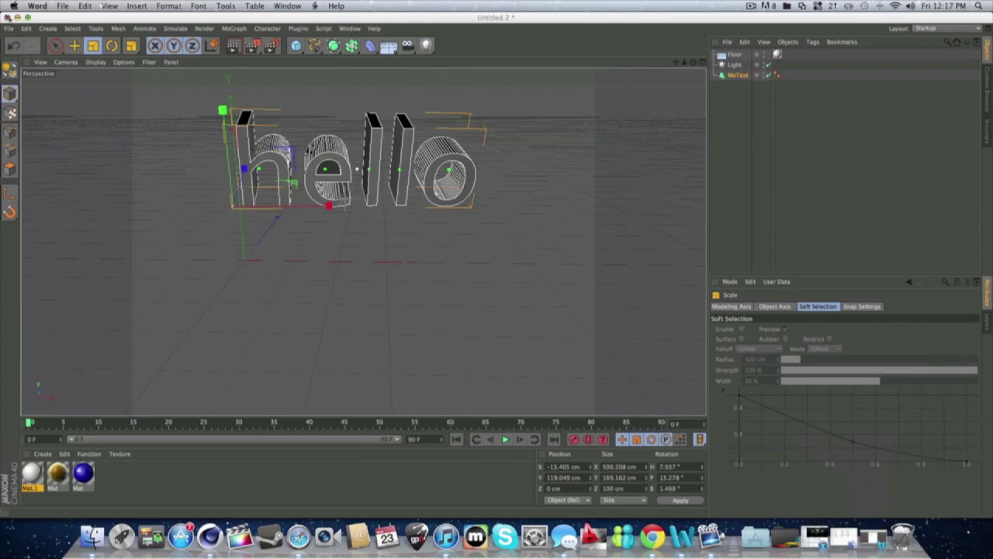
pyautogui.click(357, 269)
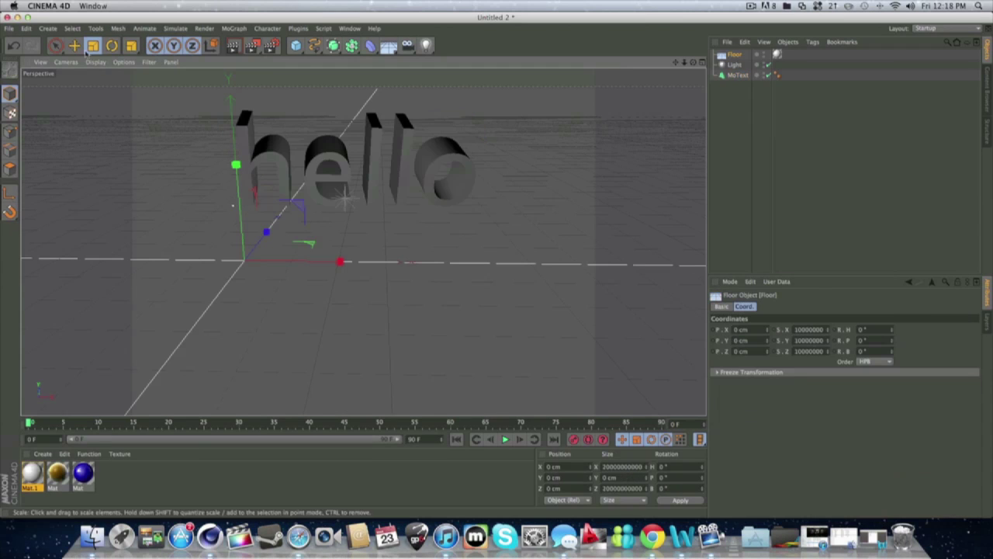
# Minimize the Cinema 4D and browser windows to clear the desktop, briefly restoring the Cinema 4D scene before minimizing it again.
pyautogui.click(18, 17)
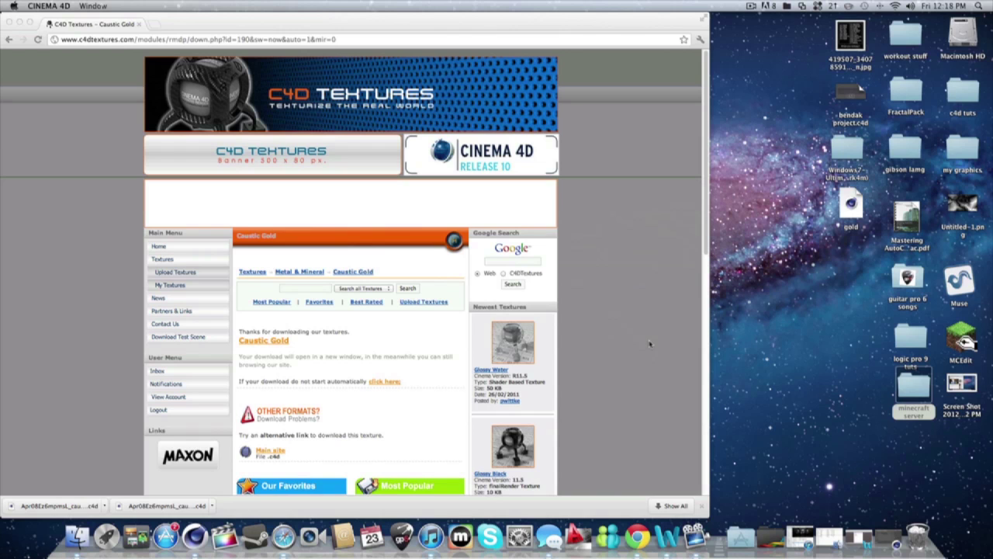
pyautogui.click(18, 23)
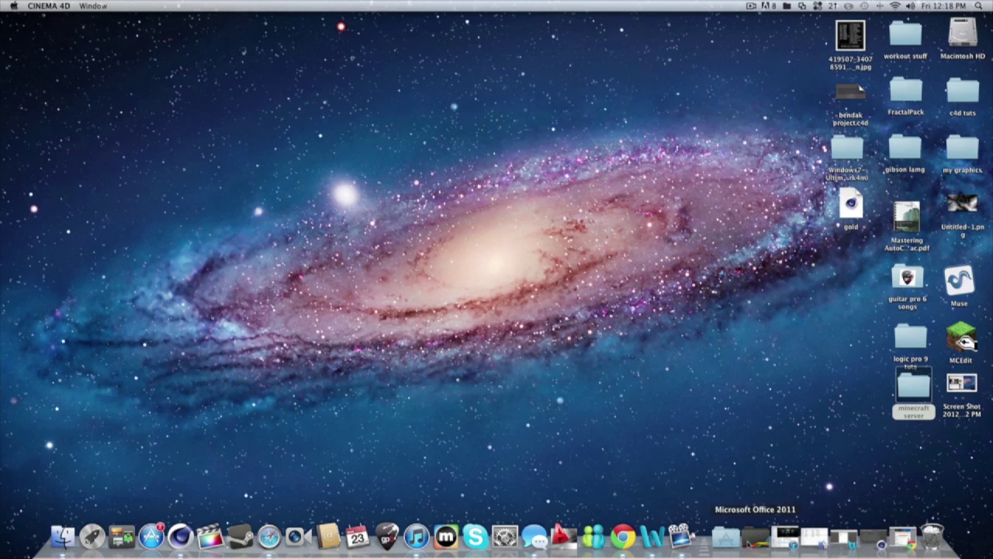
pyautogui.click(873, 535)
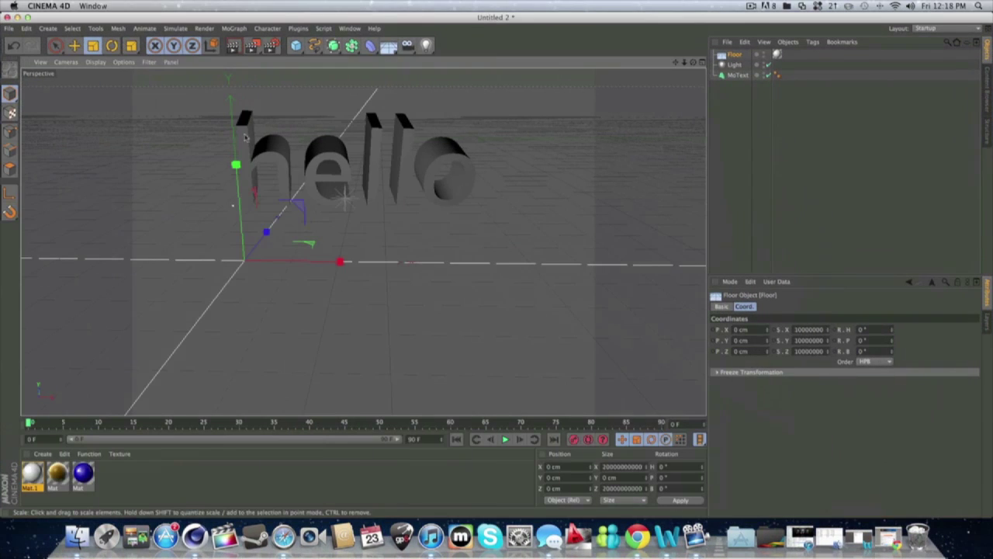
pyautogui.click(17, 17)
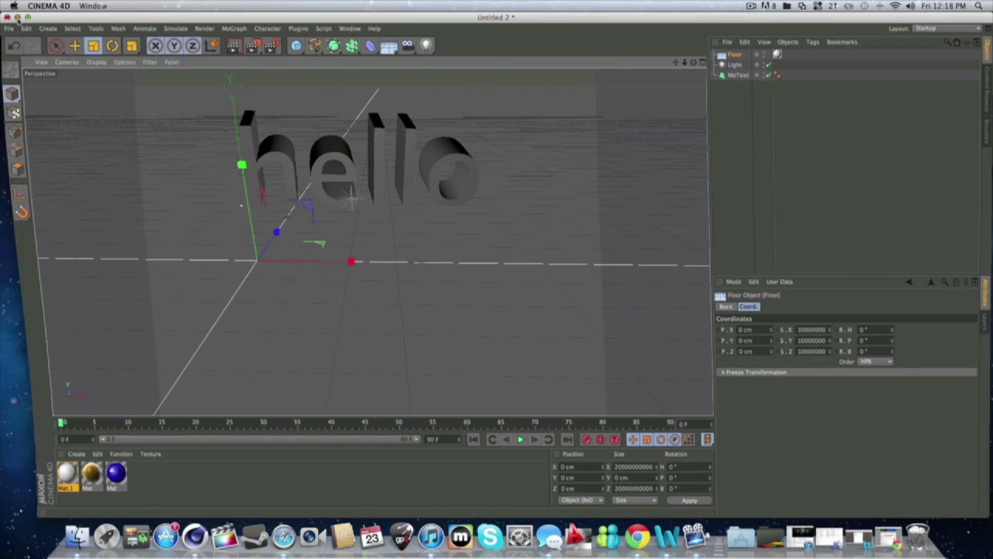